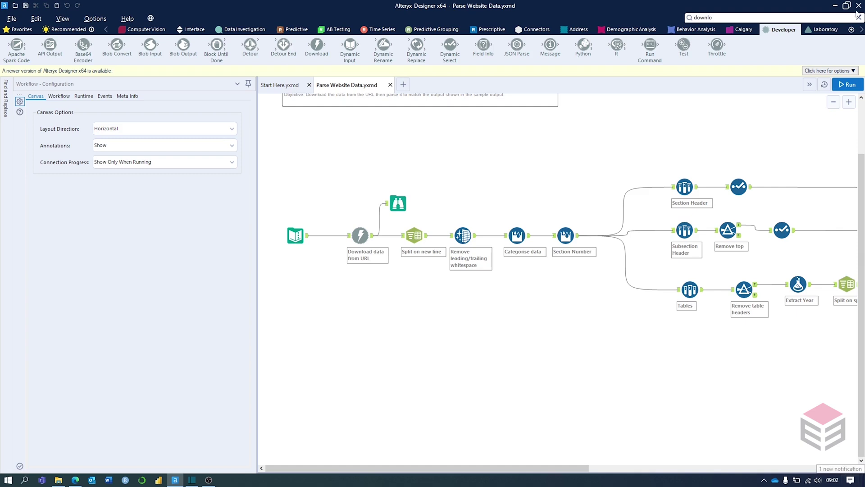
- Review the Download tool's basic configuration and the source URL stored in the Text Input tool that feeds it
{"action": "left_click", "coordinate": [714, 17]}
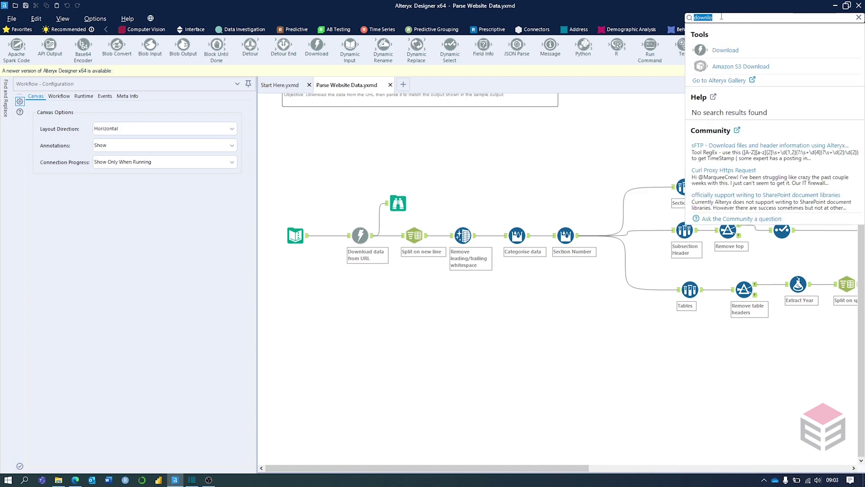
{"action": "left_click", "coordinate": [603, 120]}
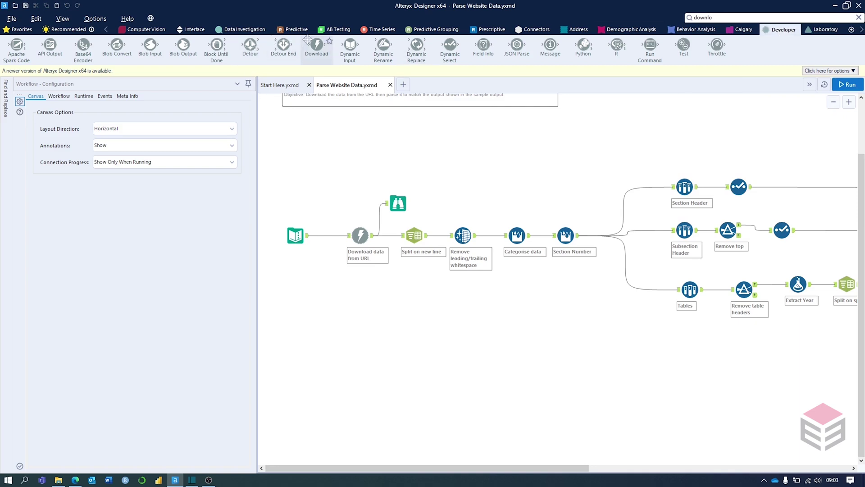
{"action": "left_click", "coordinate": [360, 235]}
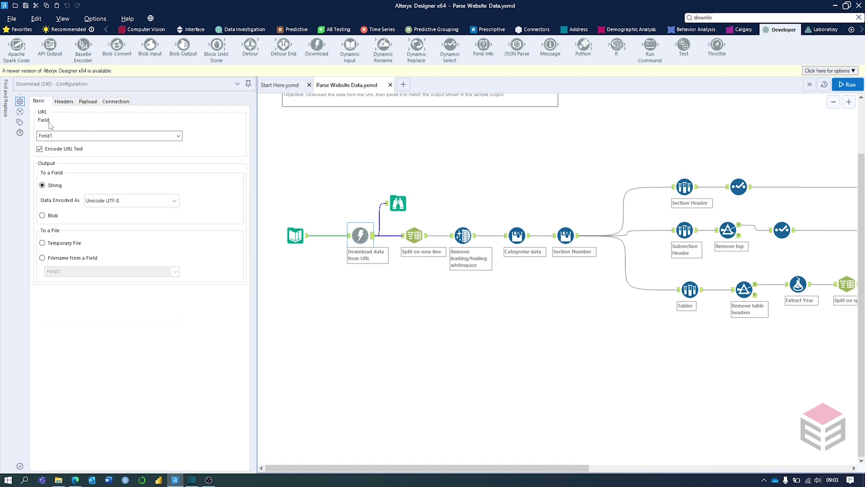
{"action": "left_click", "coordinate": [294, 229]}
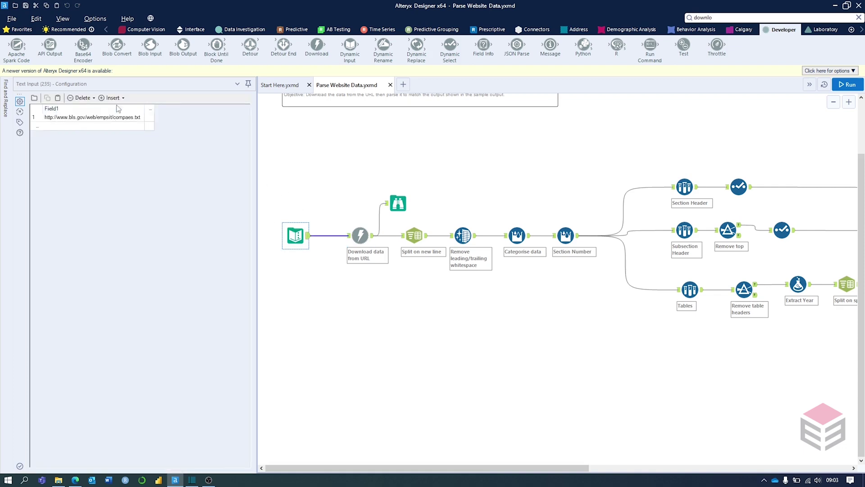
{"action": "left_click", "coordinate": [360, 232]}
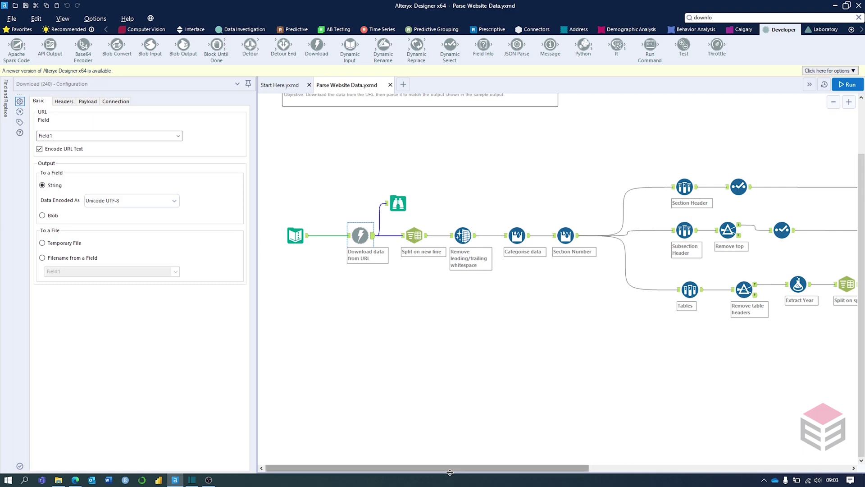
- Reveal the results pane and compare the Download tool's input data with its output data
{"action": "left_click_drag", "start_coordinate": [451, 473], "coordinate": [457, 359]}
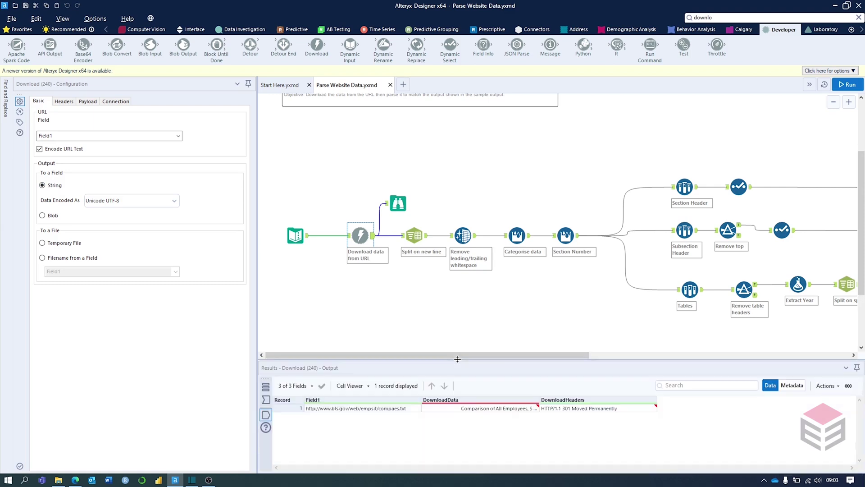
{"action": "left_click", "coordinate": [265, 400]}
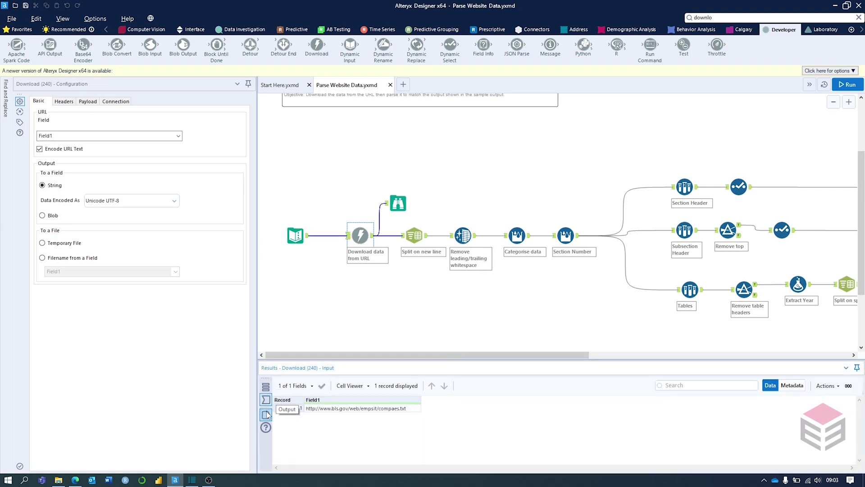
{"action": "left_click", "coordinate": [266, 414]}
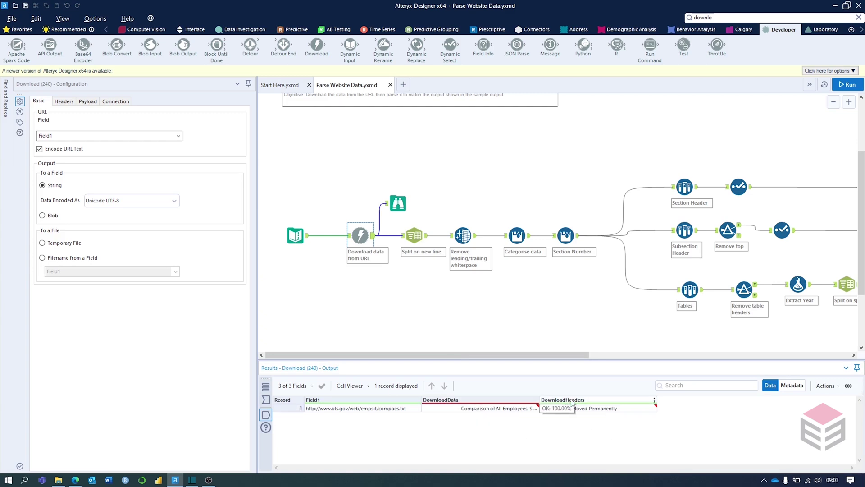
- Inspect the Browse tool's results in an enlarged cell viewer and read through the full DownloadData text
{"action": "left_click", "coordinate": [405, 210]}
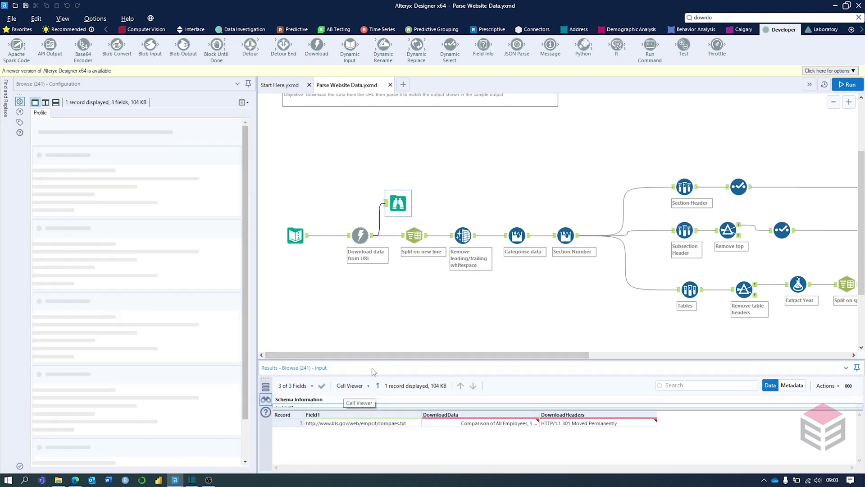
{"action": "left_click_drag", "start_coordinate": [379, 361], "coordinate": [393, 391]}
{"action": "scroll", "coordinate": [396, 300], "scroll_direction": "down", "scroll_amount": 1}
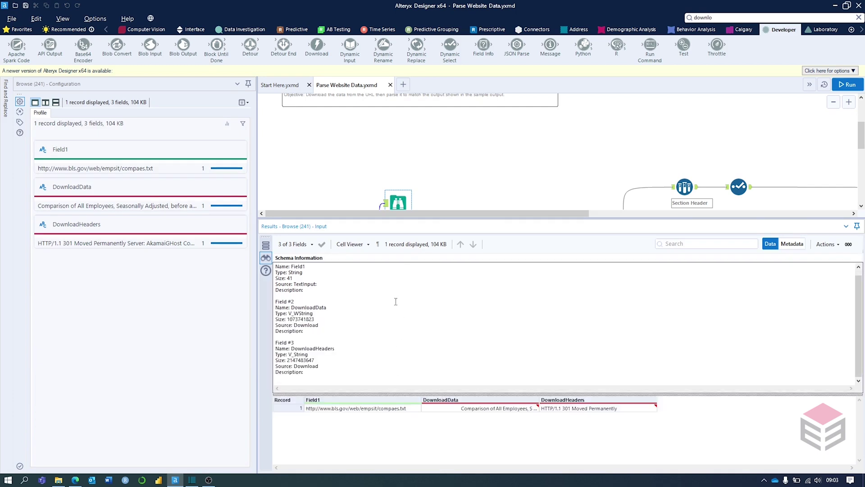
{"action": "left_click", "coordinate": [458, 408]}
{"action": "scroll", "coordinate": [464, 314], "scroll_direction": "down", "scroll_amount": 7}
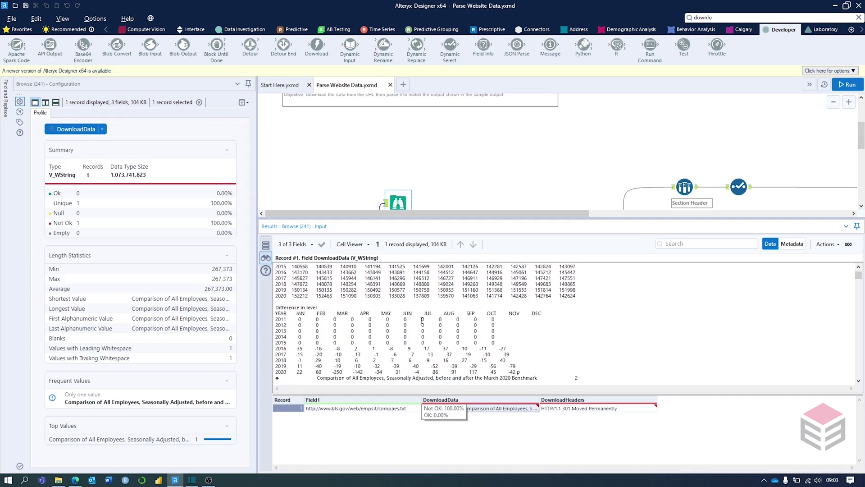
{"action": "scroll", "coordinate": [307, 331], "scroll_direction": "up", "scroll_amount": 8}
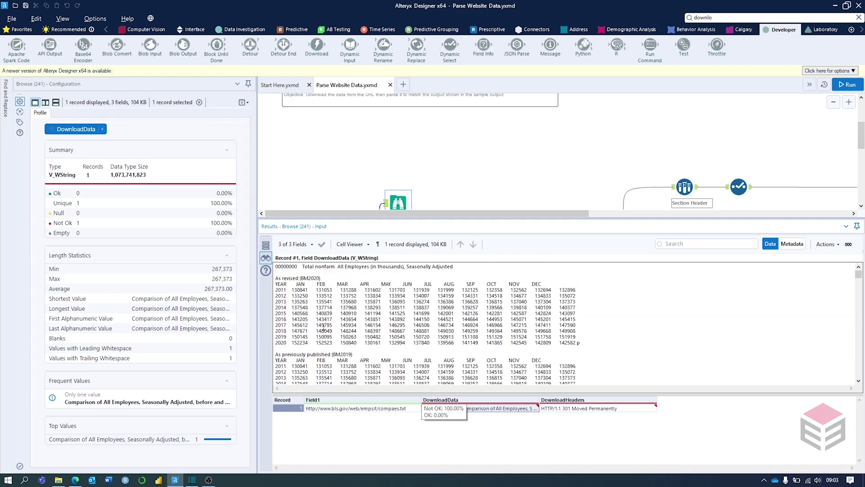
- Highlight the "As previously published (BM2019)" subheading, the "Total nonfarm" section header and the page title in the DownloadData text
{"action": "left_click_drag", "start_coordinate": [354, 373], "coordinate": [275, 370]}
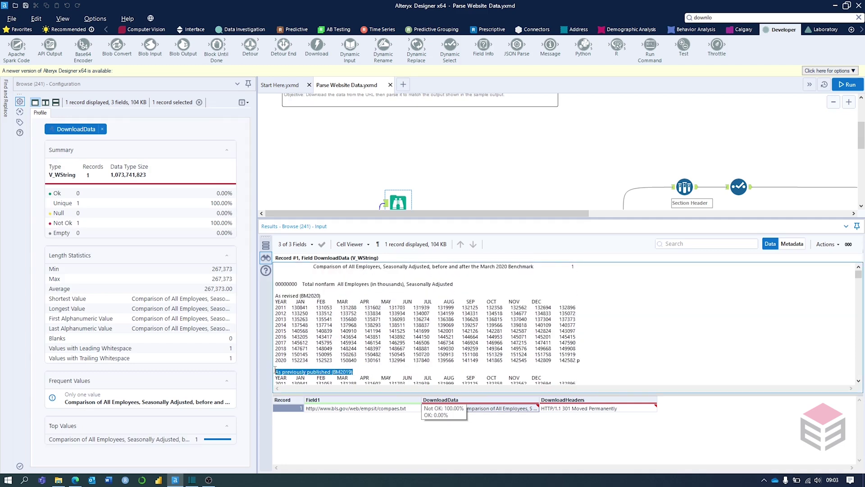
{"action": "left_click", "coordinate": [456, 284]}
{"action": "triple_click", "coordinate": [348, 288]}
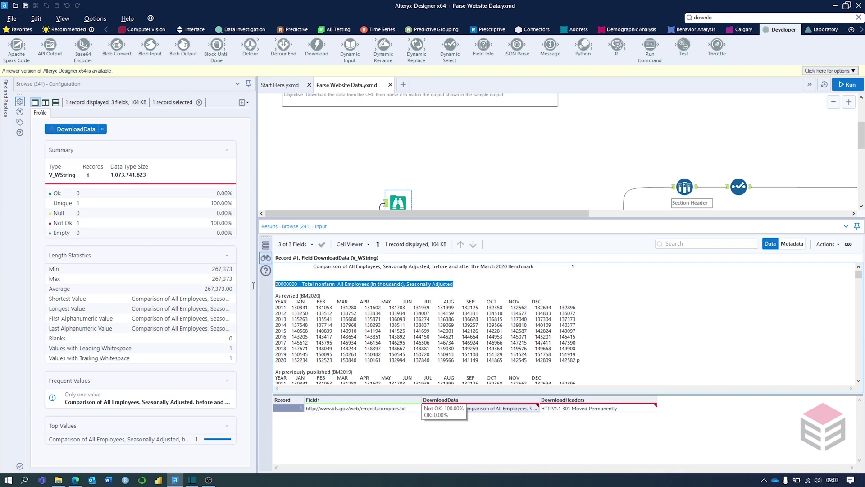
{"action": "left_click_drag", "start_coordinate": [542, 269], "coordinate": [312, 268]}
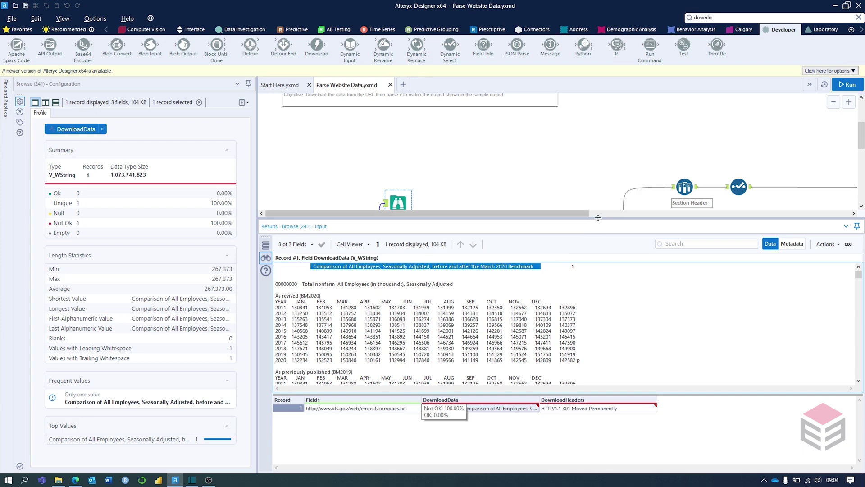
- Shrink the results pane so the workflow fits above it, and view the Download tool's output again
{"action": "left_click", "coordinate": [596, 255]}
{"action": "left_click_drag", "start_coordinate": [596, 255], "coordinate": [584, 361]}
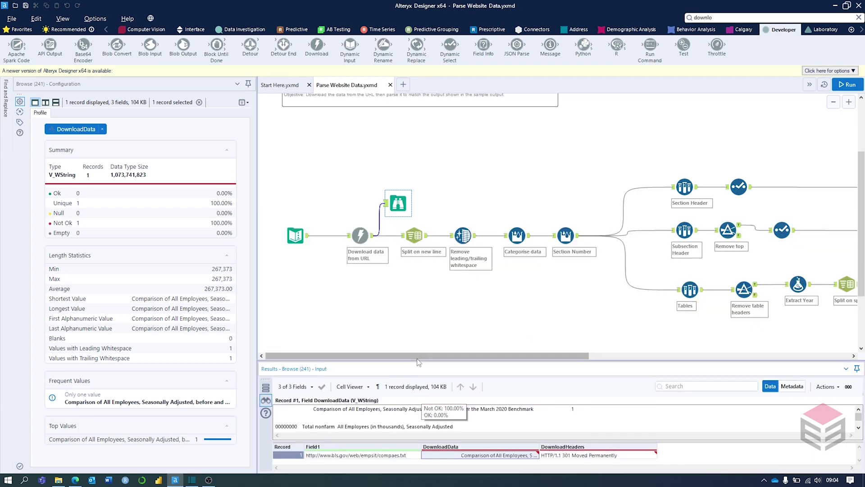
{"action": "left_click_drag", "start_coordinate": [416, 359], "coordinate": [415, 286]}
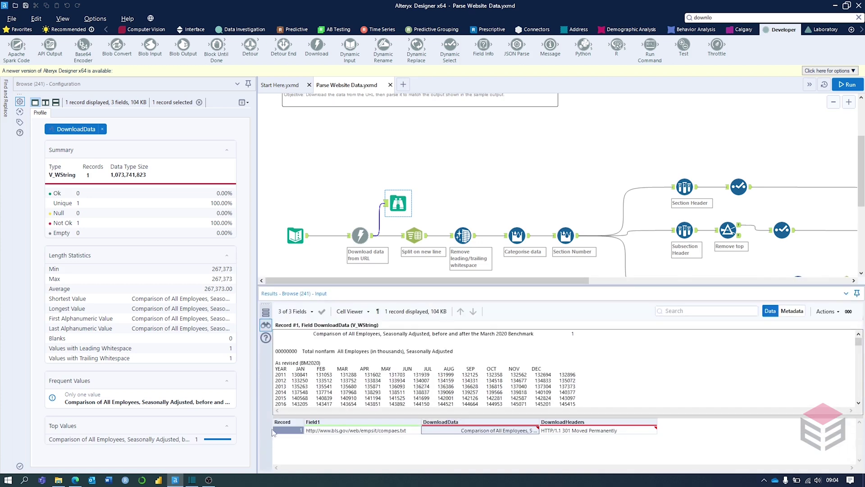
{"action": "left_click", "coordinate": [361, 235]}
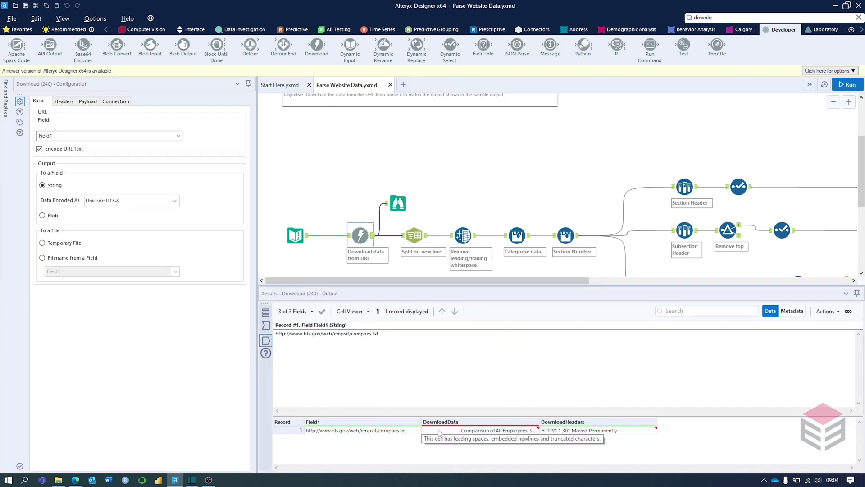
- Examine the "Split on new line" Text To Columns settings, including the column, the \n delimiter and the split to rows
{"action": "left_click", "coordinate": [414, 235]}
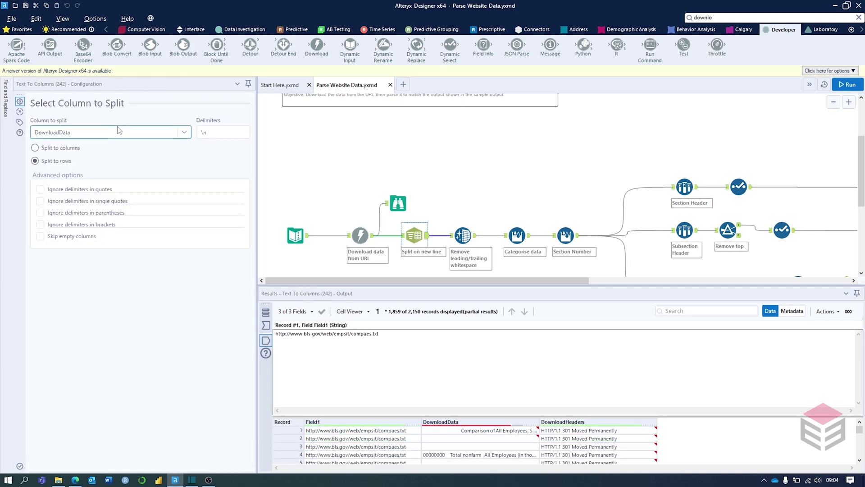
{"action": "left_click", "coordinate": [204, 133]}
{"action": "mouse_move", "coordinate": [499, 429]}
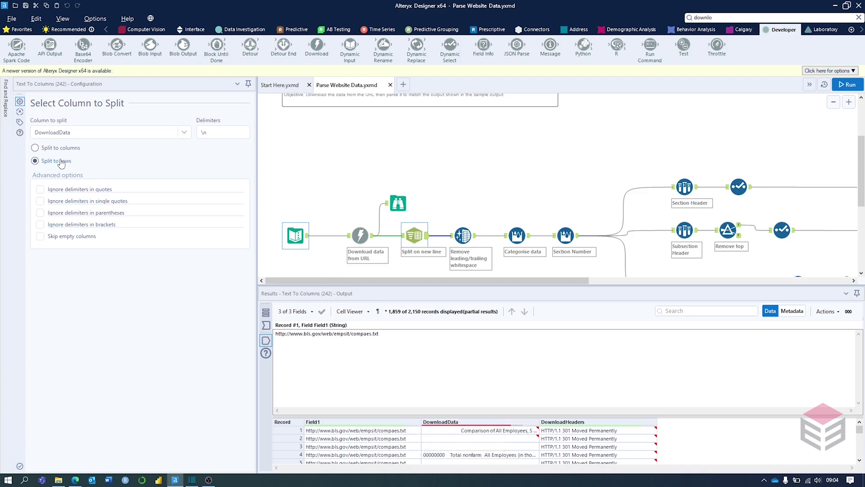
- Compare the Text To Columns tool's input with its output and look through the split DownloadData rows in an enlarged grid
{"action": "left_click", "coordinate": [266, 325]}
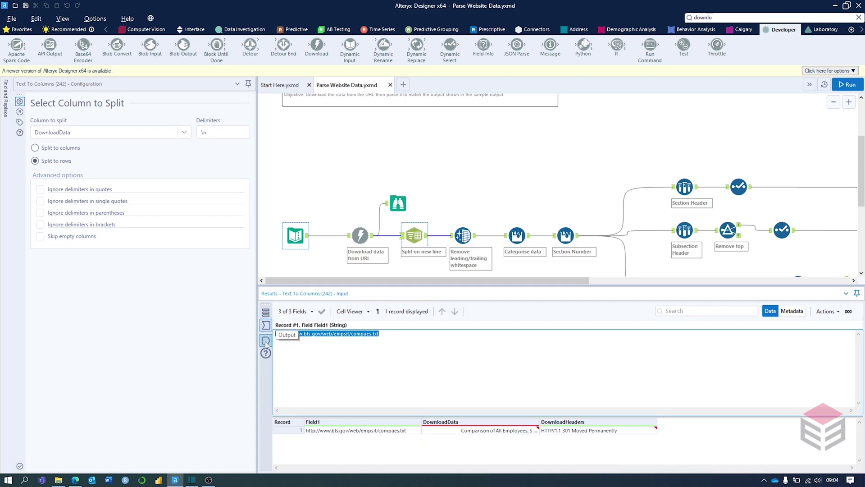
{"action": "left_click", "coordinate": [266, 341]}
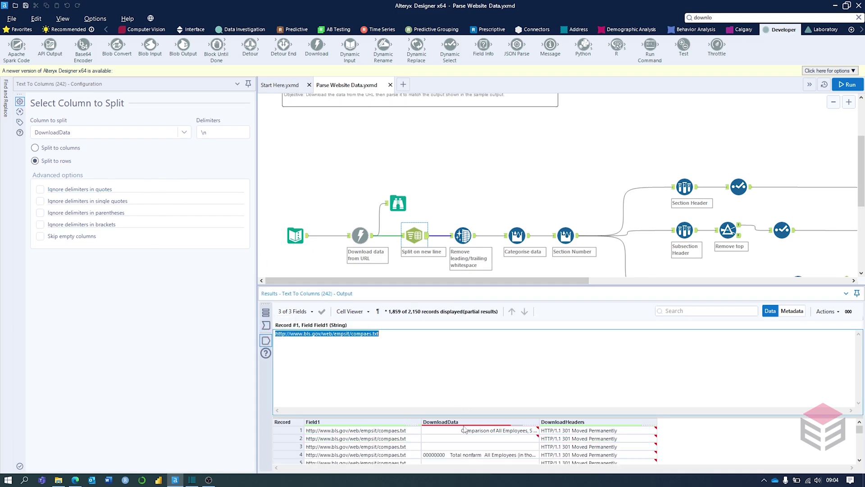
{"action": "scroll", "coordinate": [465, 430], "scroll_direction": "down", "scroll_amount": 4}
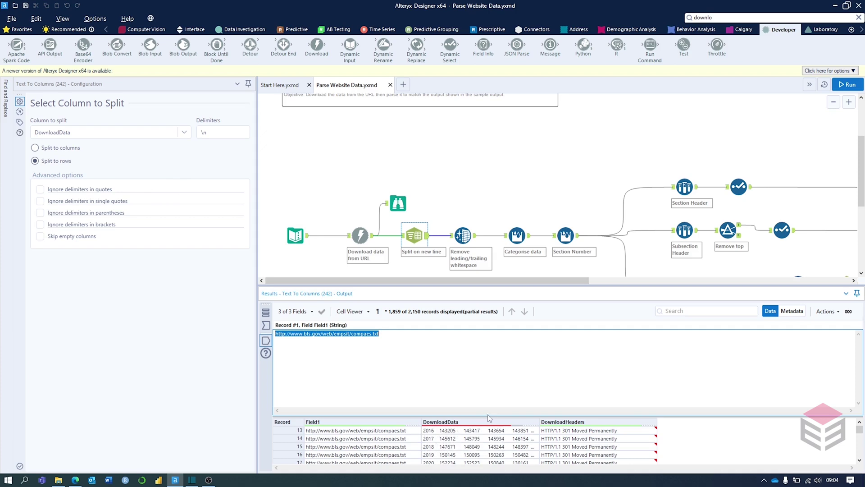
{"action": "left_click_drag", "start_coordinate": [487, 416], "coordinate": [488, 369]}
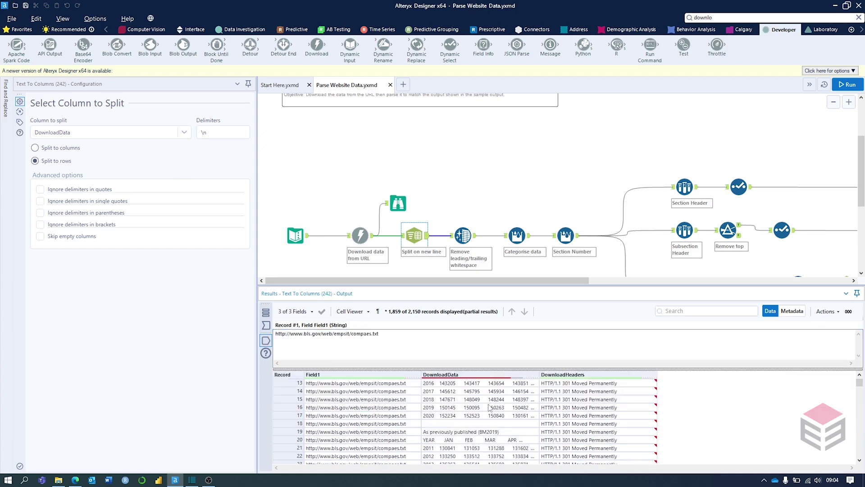
{"action": "scroll", "coordinate": [490, 407], "scroll_direction": "down", "scroll_amount": 2}
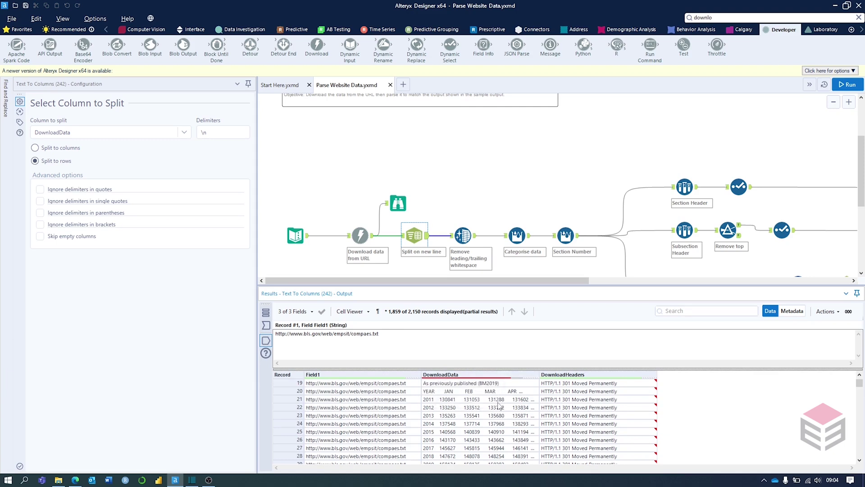
- Browse the tool palette to locate the Text To Columns tool in the Parse category
{"action": "left_click", "coordinate": [105, 29]}
{"action": "left_click", "coordinate": [166, 30]}
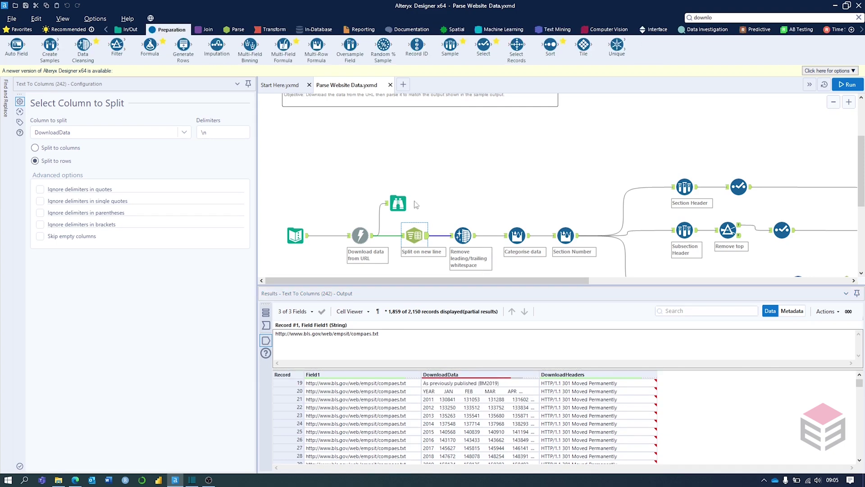
{"action": "left_click", "coordinate": [237, 30]}
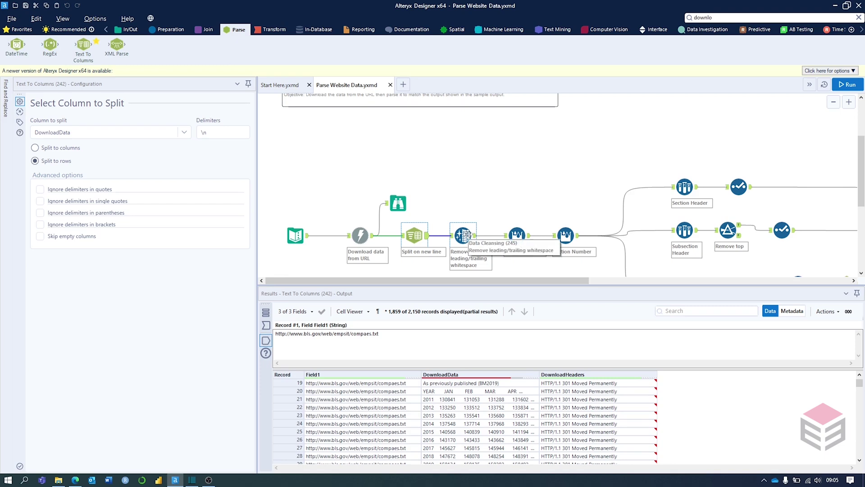
- Review the Data Cleansing tool's whitespace options and palette category, and compare its input rows containing leading spaces with its output
{"action": "left_click", "coordinate": [464, 235]}
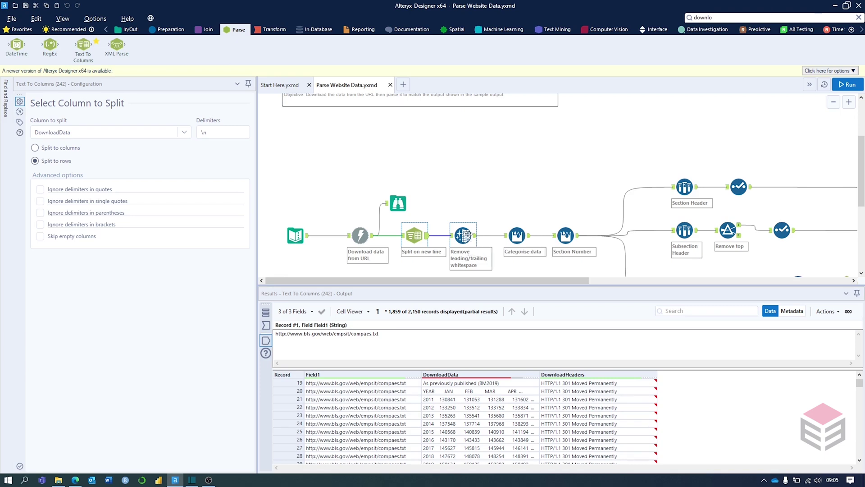
{"action": "left_click", "coordinate": [168, 31]}
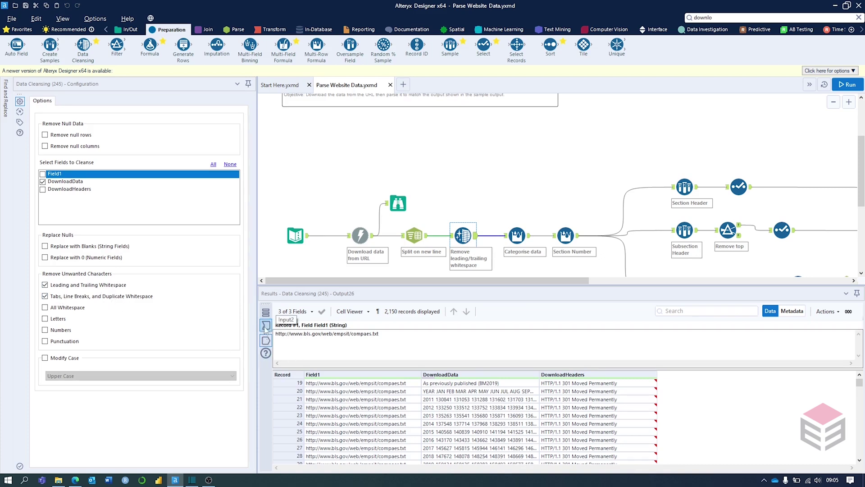
{"action": "left_click", "coordinate": [267, 325]}
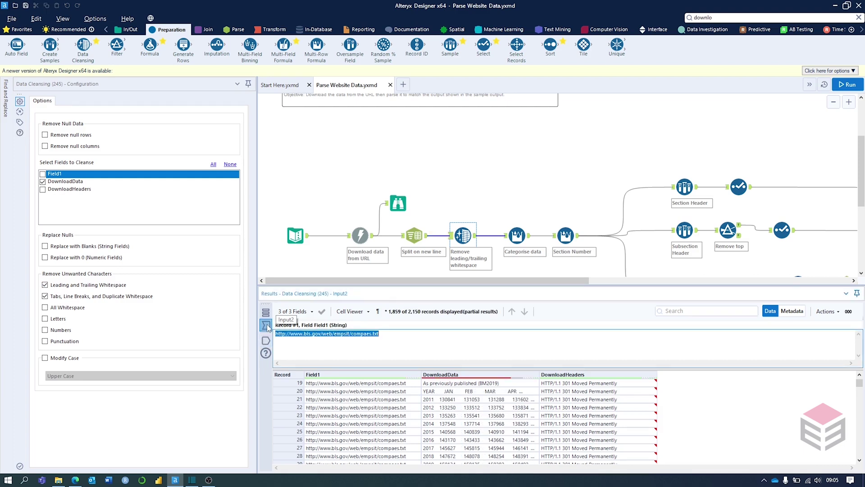
{"action": "scroll", "coordinate": [460, 385], "scroll_direction": "down", "scroll_amount": 7}
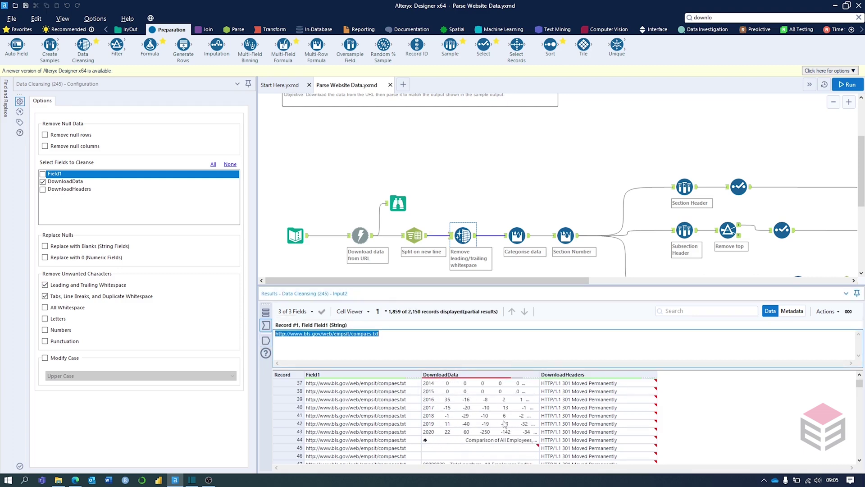
{"action": "left_click", "coordinate": [536, 424]}
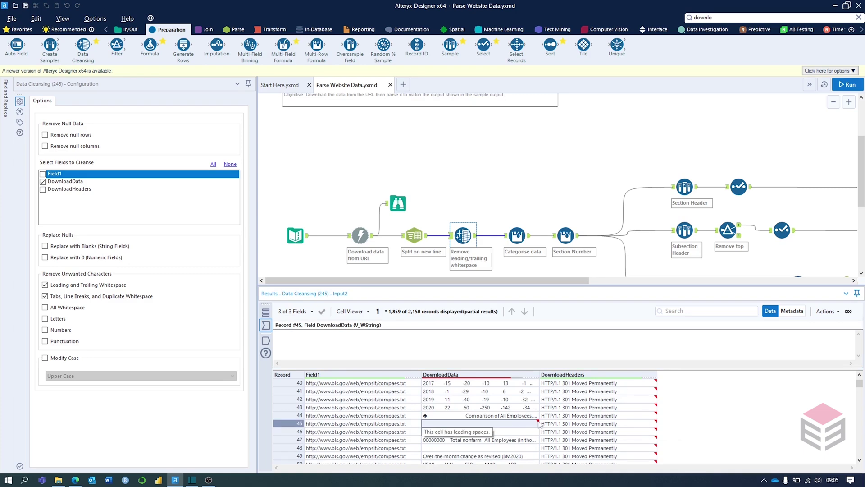
{"action": "left_click", "coordinate": [267, 341]}
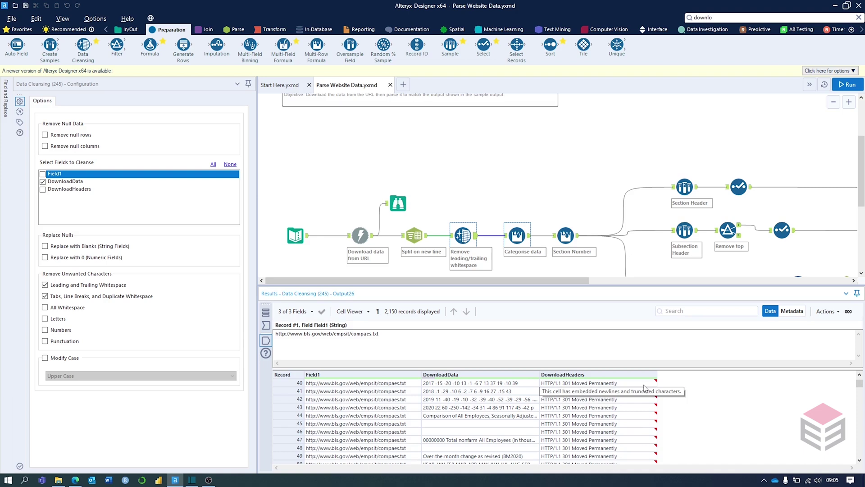
- Open the "Categorise data" Multi-Row Formula tool and look through its output, following the Unique Record column across the first tables
{"action": "left_click", "coordinate": [516, 237]}
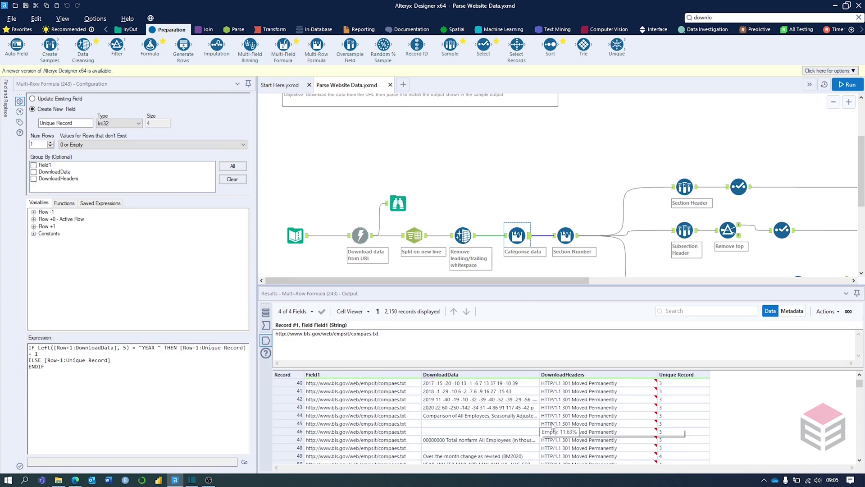
{"action": "scroll", "coordinate": [552, 426], "scroll_direction": "up", "scroll_amount": 13}
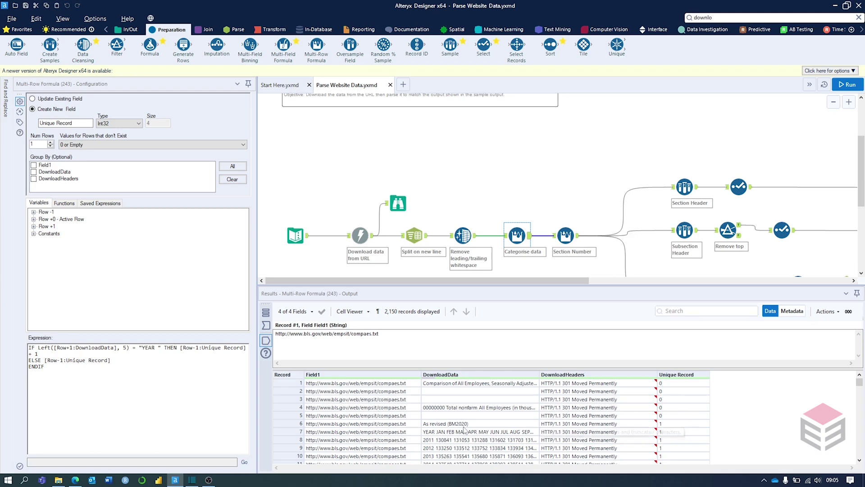
{"action": "scroll", "coordinate": [468, 426], "scroll_direction": "down", "scroll_amount": 5}
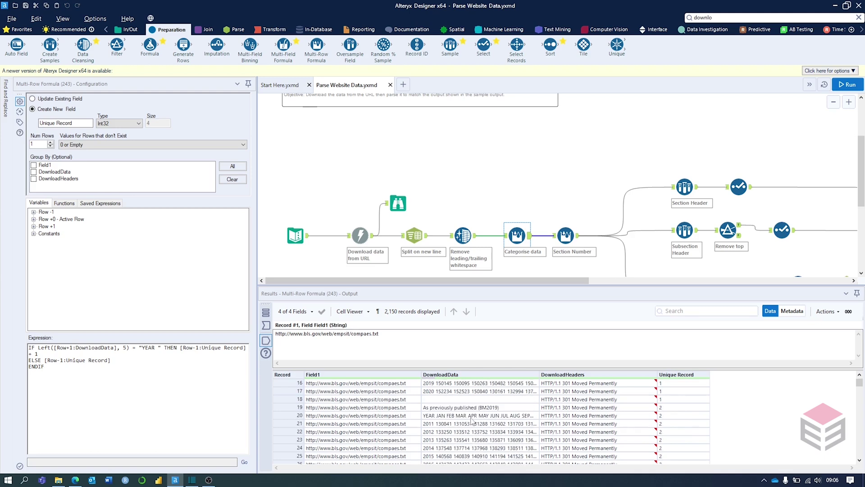
{"action": "scroll", "coordinate": [473, 421], "scroll_direction": "down", "scroll_amount": 4}
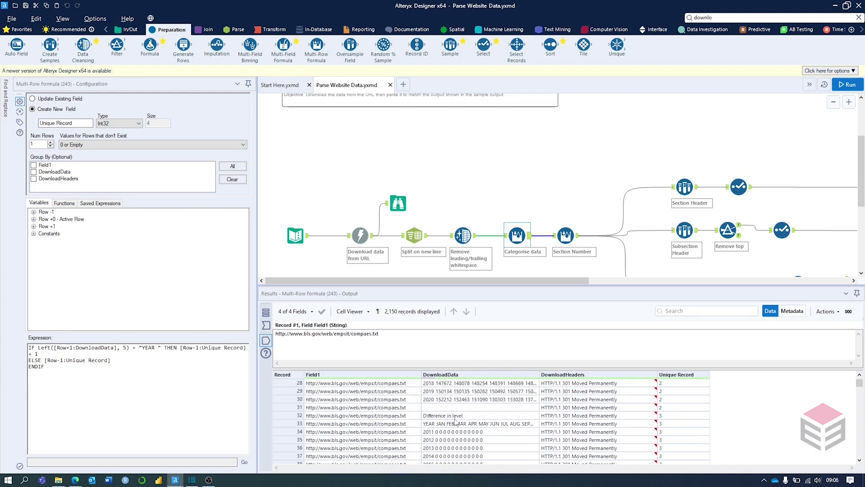
{"action": "scroll", "coordinate": [457, 426], "scroll_direction": "down", "scroll_amount": 6}
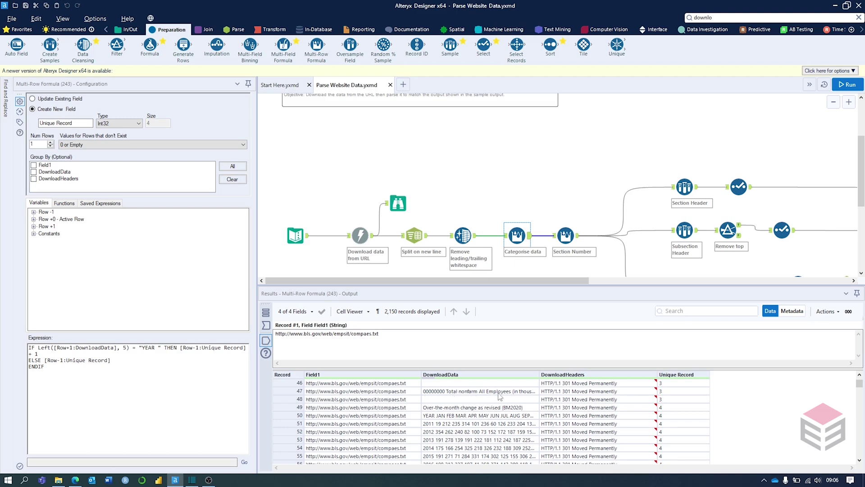
{"action": "scroll", "coordinate": [658, 408], "scroll_direction": "up", "scroll_amount": 10}
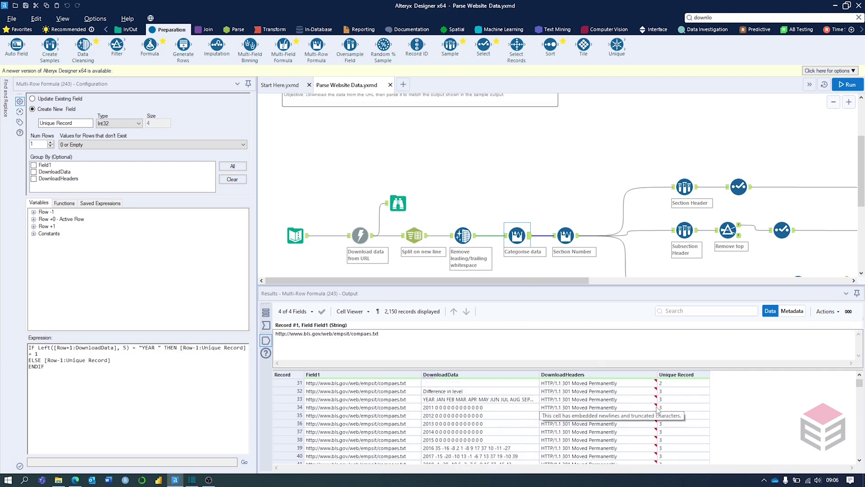
{"action": "scroll", "coordinate": [659, 408], "scroll_direction": "up", "scroll_amount": 4}
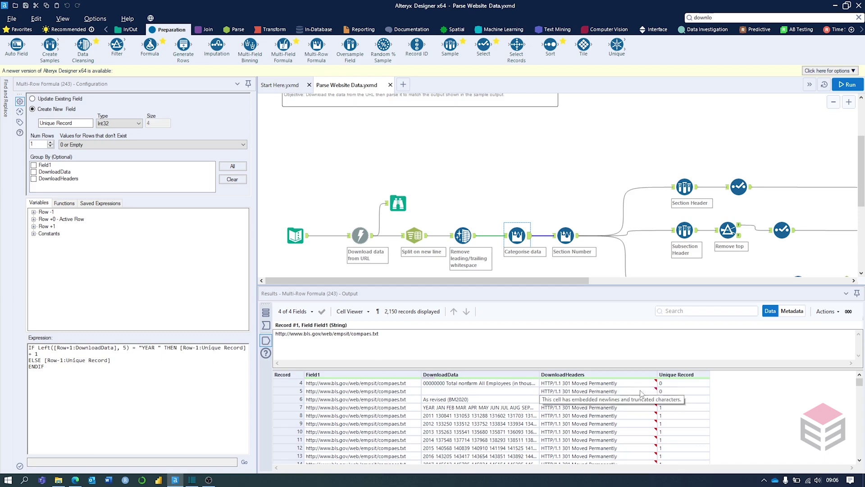
- Compare the Unique Record value on the "As revised (BM2020)" row with the YEAR header row directly beneath it
{"action": "left_click", "coordinate": [667, 404]}
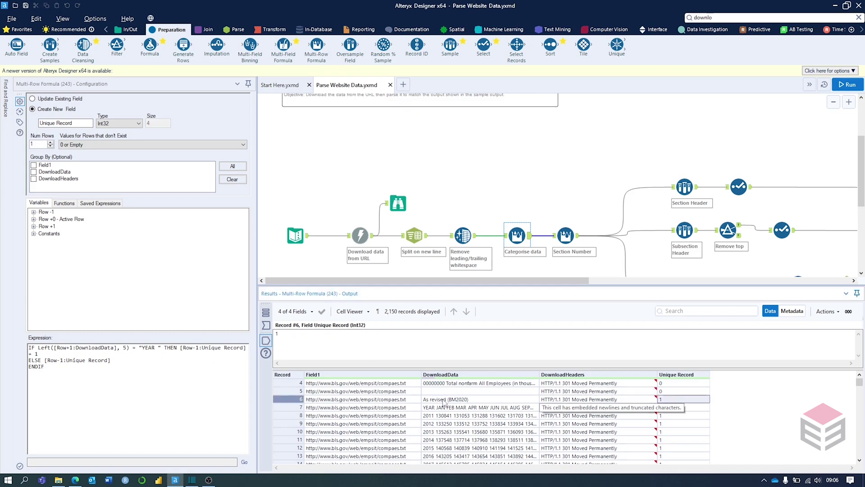
{"action": "key", "text": "Left"}
{"action": "key", "text": "Left"}
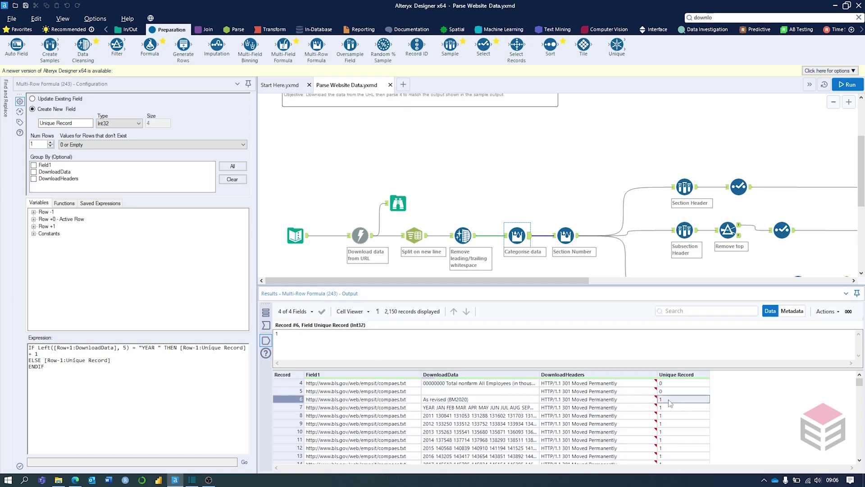
{"action": "left_click", "coordinate": [458, 410]}
{"action": "left_click", "coordinate": [445, 401]}
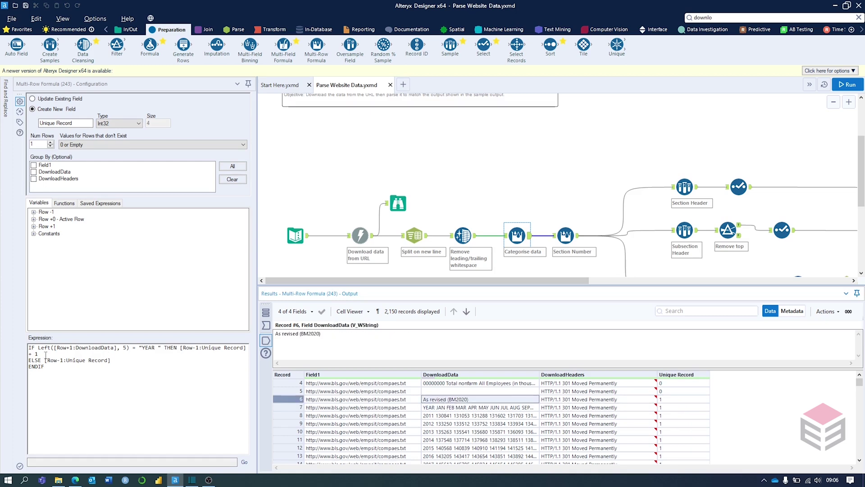
{"action": "left_click", "coordinate": [471, 408]}
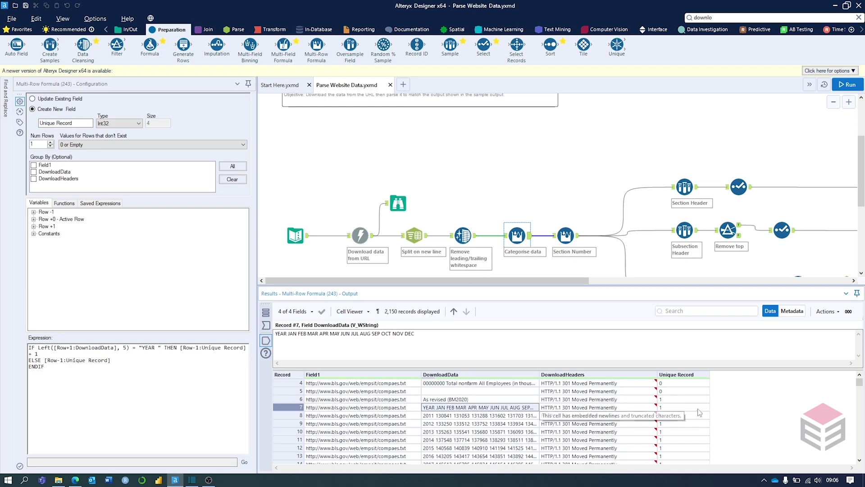
{"action": "left_click", "coordinate": [676, 400]}
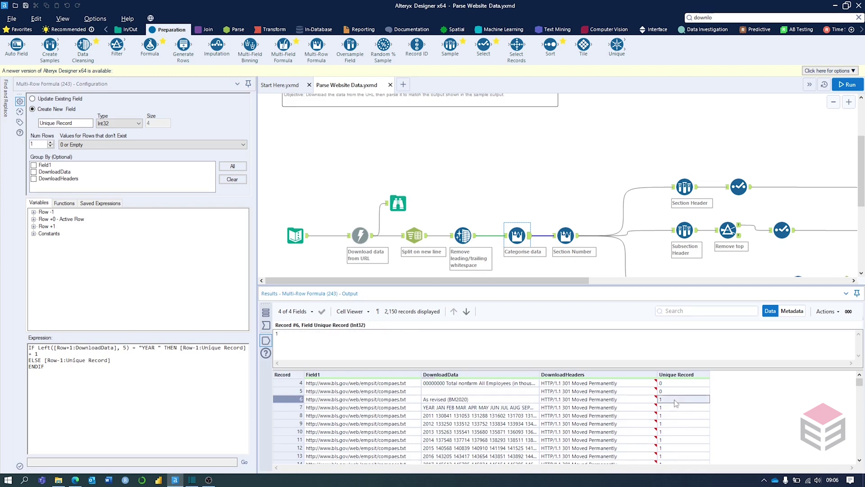
- Check the Unique Record values around the "As previously published (BM2019)" and YEAR rows, and point out the formula's new field name
{"action": "scroll", "coordinate": [464, 406], "scroll_direction": "down", "scroll_amount": 2}
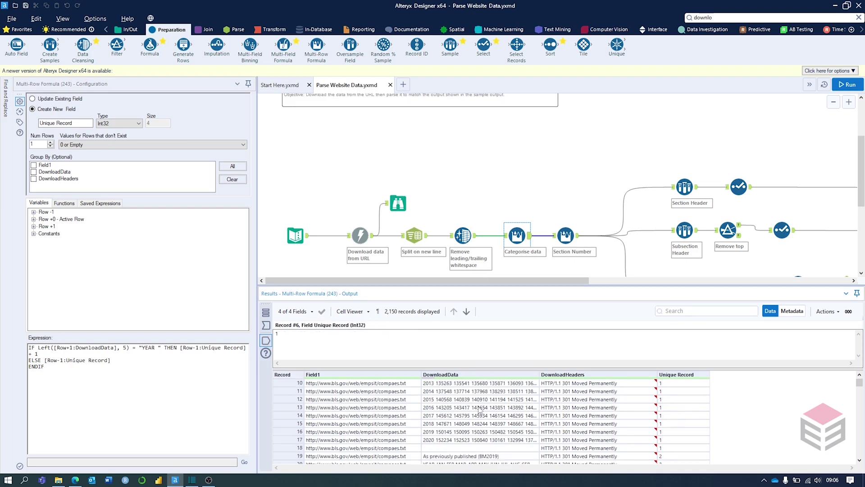
{"action": "scroll", "coordinate": [484, 419], "scroll_direction": "down", "scroll_amount": 1}
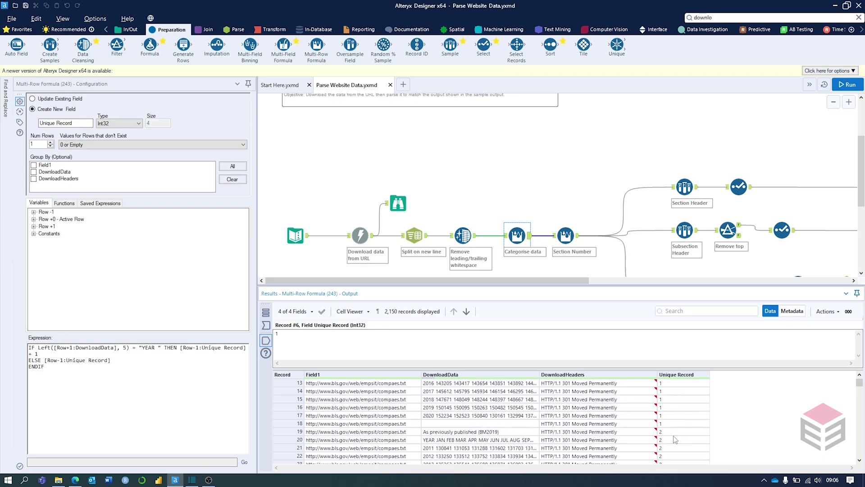
{"action": "left_click", "coordinate": [429, 440]}
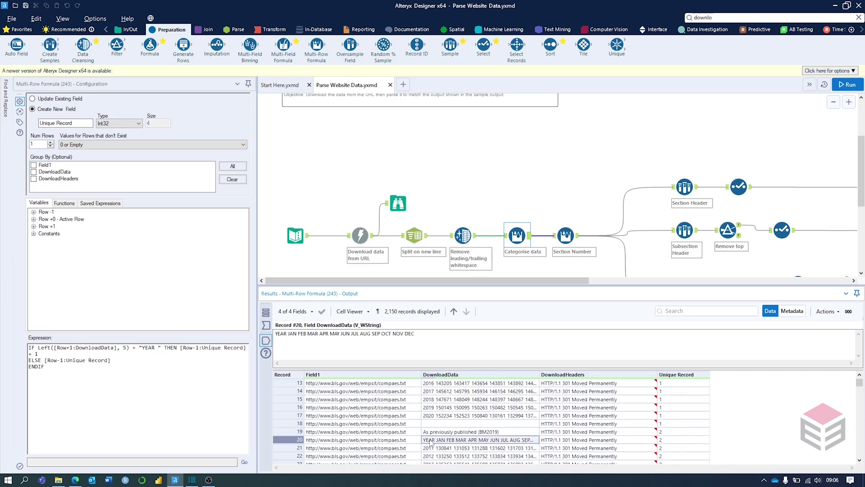
{"action": "left_click", "coordinate": [444, 433]}
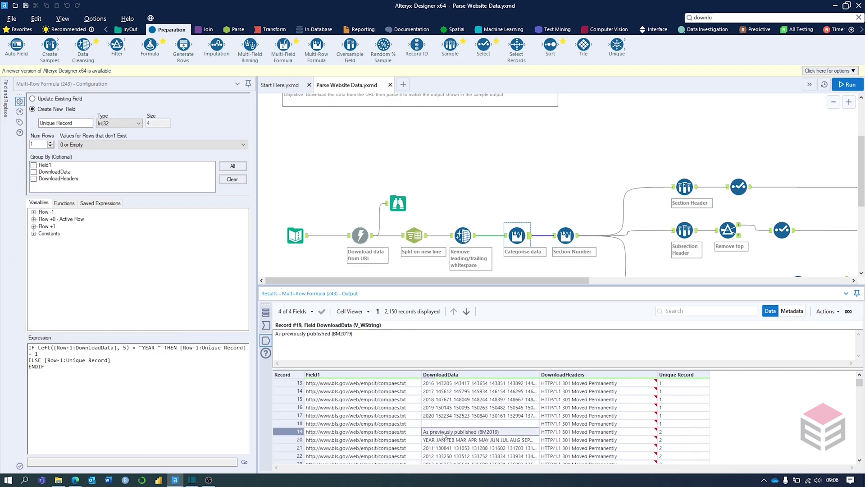
{"action": "left_click", "coordinate": [669, 426]}
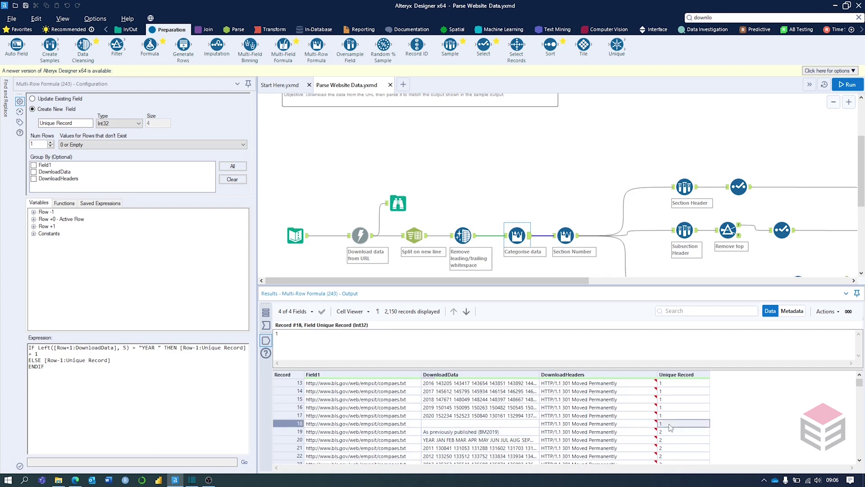
{"action": "left_click", "coordinate": [668, 432]}
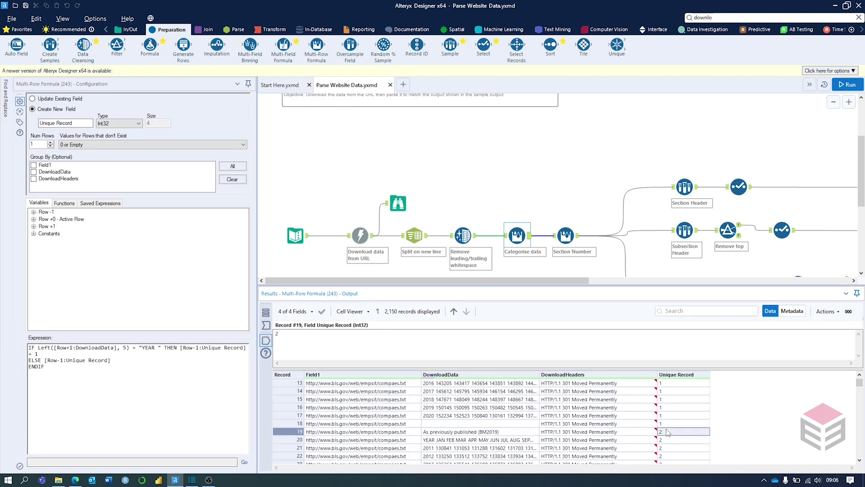
{"action": "scroll", "coordinate": [506, 428], "scroll_direction": "down", "scroll_amount": 5}
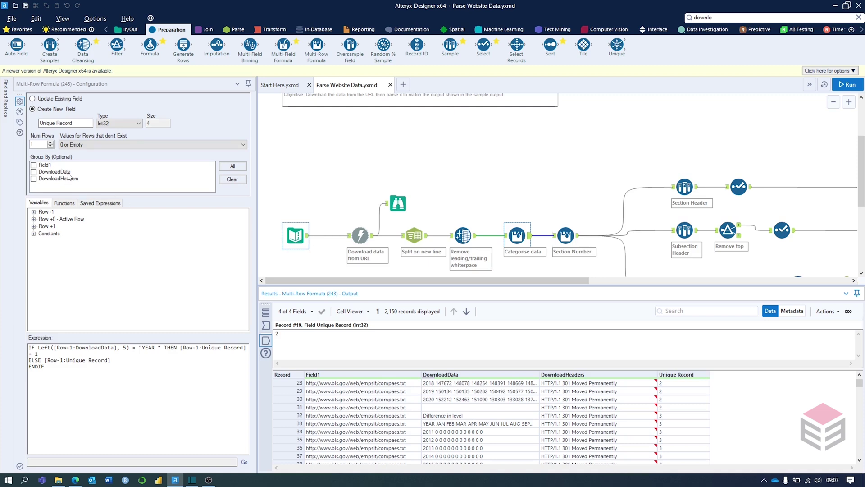
{"action": "left_click", "coordinate": [41, 123]}
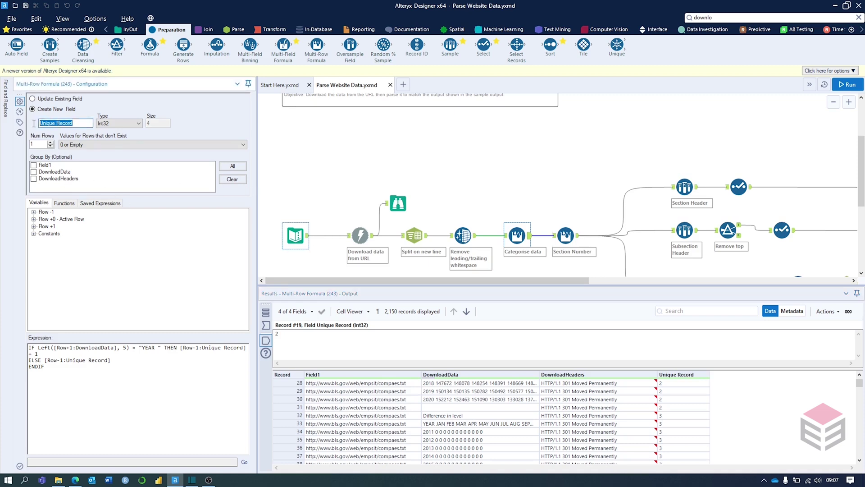
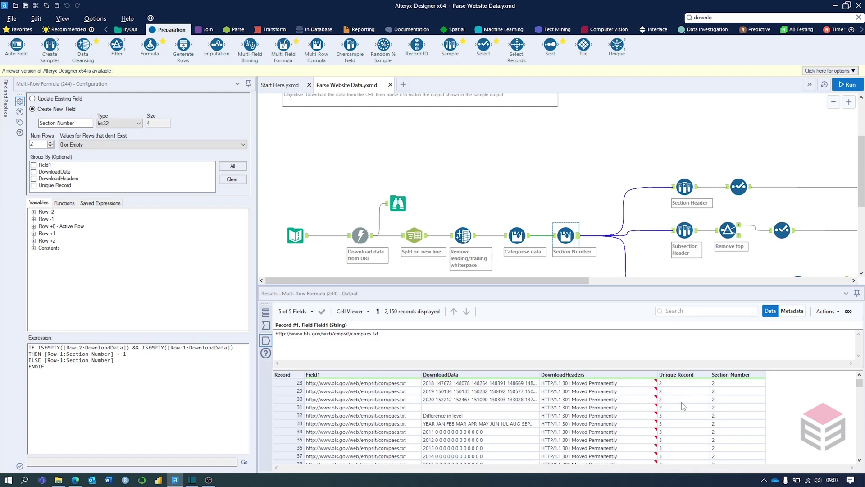
- Review the "Section Number" Multi-Row Formula tool's output, following the Section Number column from the first record to the second section heading
{"action": "scroll", "coordinate": [683, 406], "scroll_direction": "up", "scroll_amount": 1}
{"action": "scroll", "coordinate": [683, 406], "scroll_direction": "up", "scroll_amount": 7}
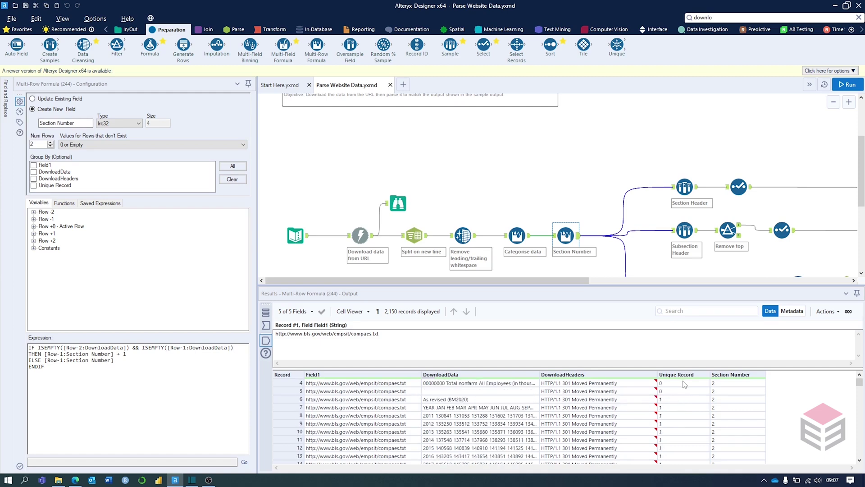
{"action": "scroll", "coordinate": [683, 383], "scroll_direction": "up", "scroll_amount": 1}
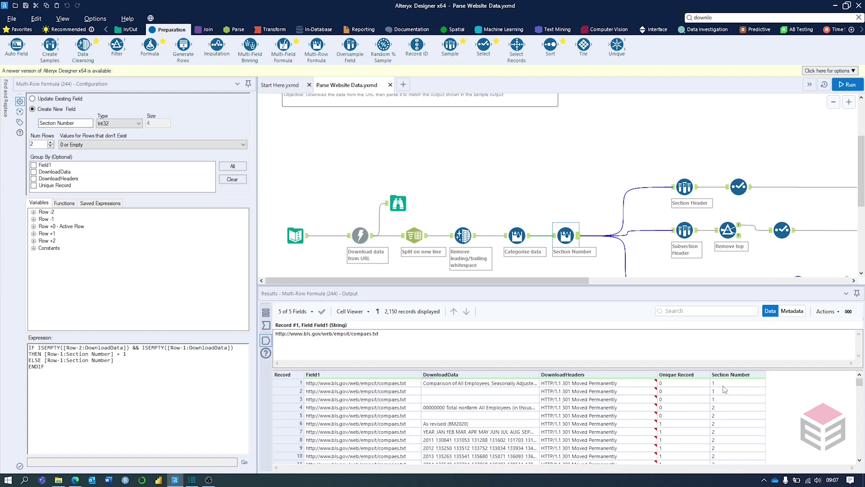
{"action": "scroll", "coordinate": [508, 415], "scroll_direction": "down", "scroll_amount": 6}
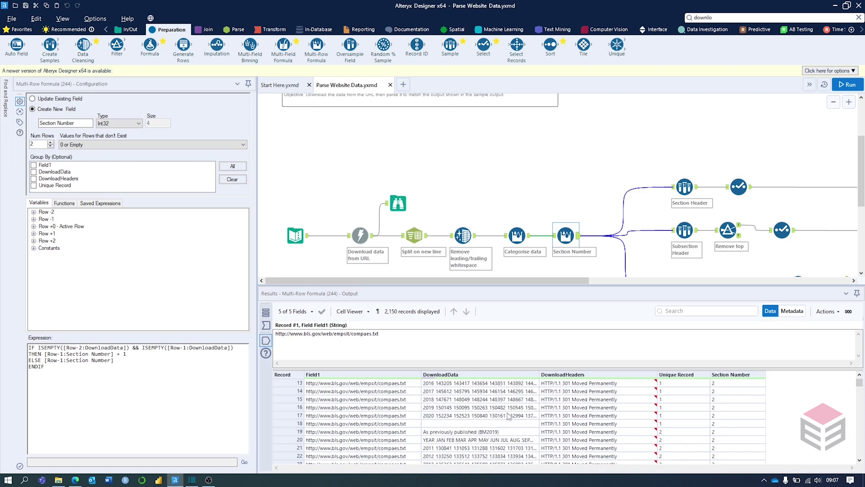
{"action": "scroll", "coordinate": [504, 402], "scroll_direction": "down", "scroll_amount": 4}
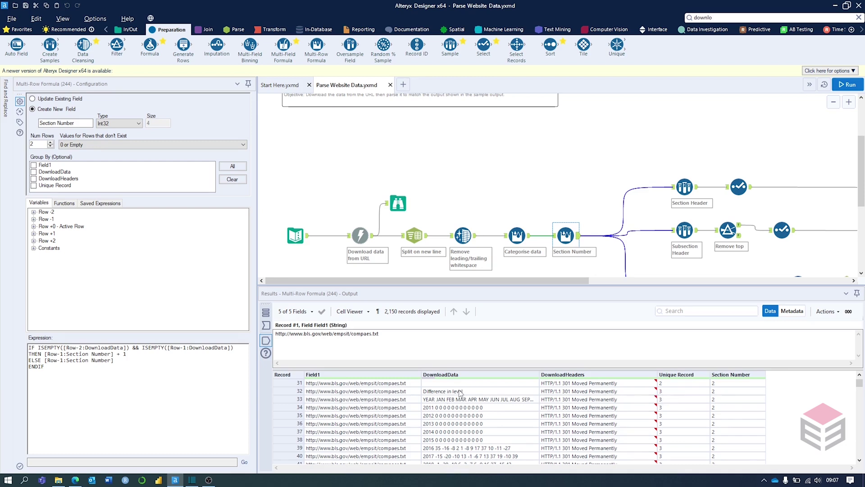
{"action": "scroll", "coordinate": [728, 419], "scroll_direction": "down", "scroll_amount": 3}
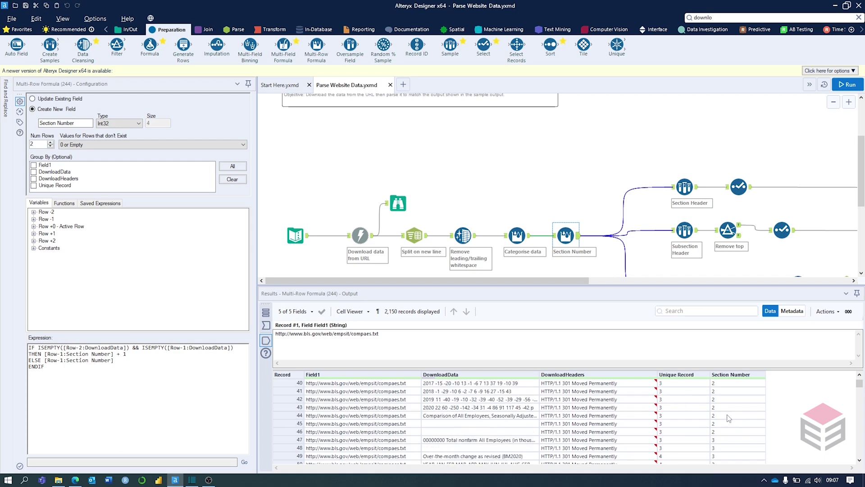
- Inspect the empty DownloadData rows before each section heading and relate their Section Number values to the ISEMPTY([Row-2:DownloadData]) condition
{"action": "left_click", "coordinate": [471, 426]}
{"action": "scroll", "coordinate": [483, 433], "scroll_direction": "down", "scroll_amount": 4}
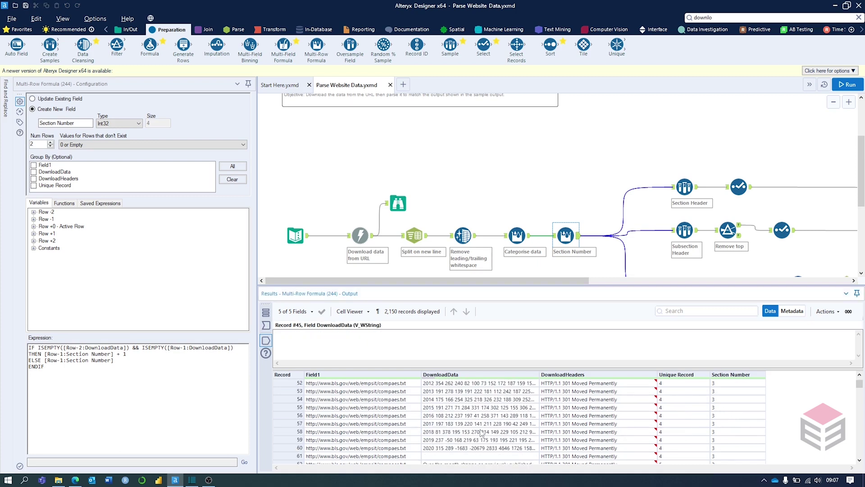
{"action": "scroll", "coordinate": [482, 433], "scroll_direction": "down", "scroll_amount": 11}
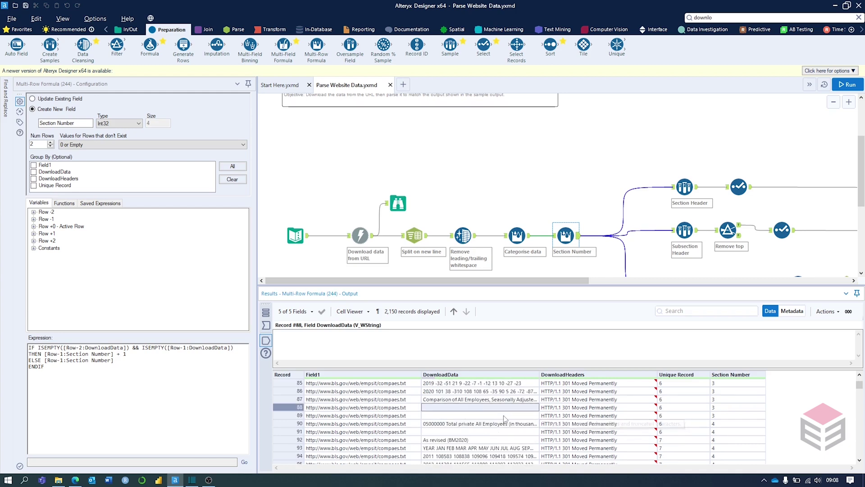
{"action": "left_click", "coordinate": [504, 417]}
{"action": "left_click_drag", "start_coordinate": [500, 415], "coordinate": [496, 407]}
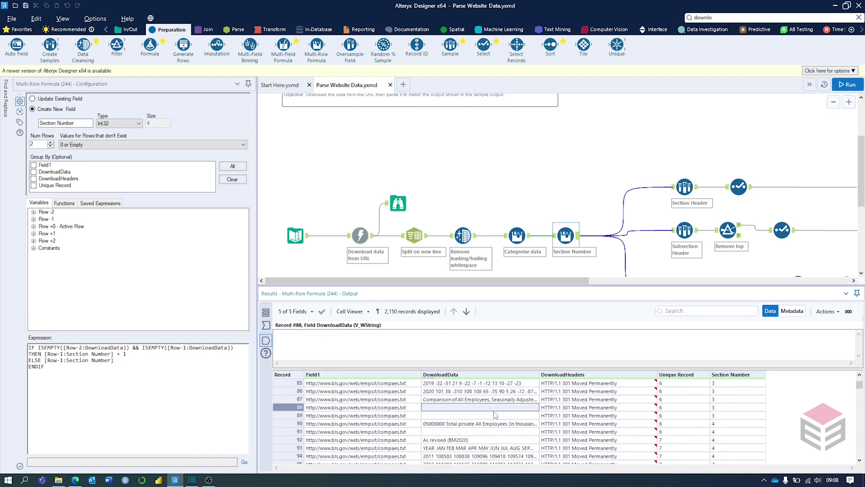
{"action": "left_click", "coordinate": [497, 423]}
{"action": "left_click", "coordinate": [717, 424]}
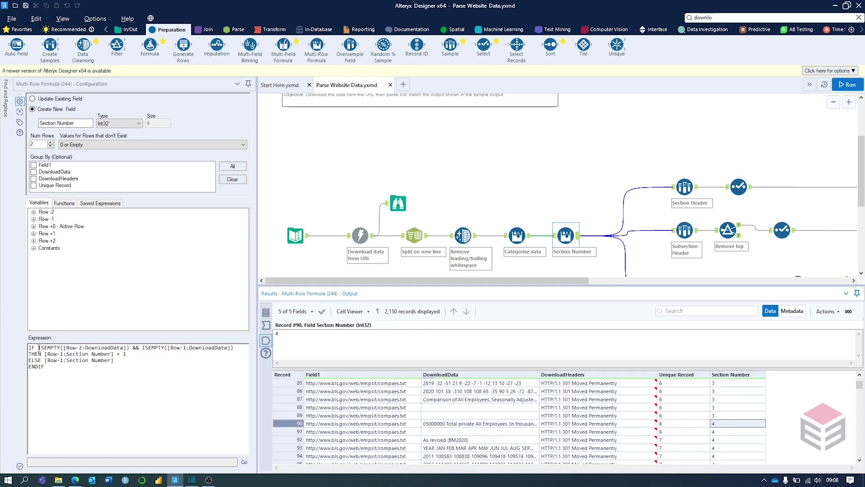
{"action": "left_click_drag", "start_coordinate": [38, 347], "coordinate": [130, 347]}
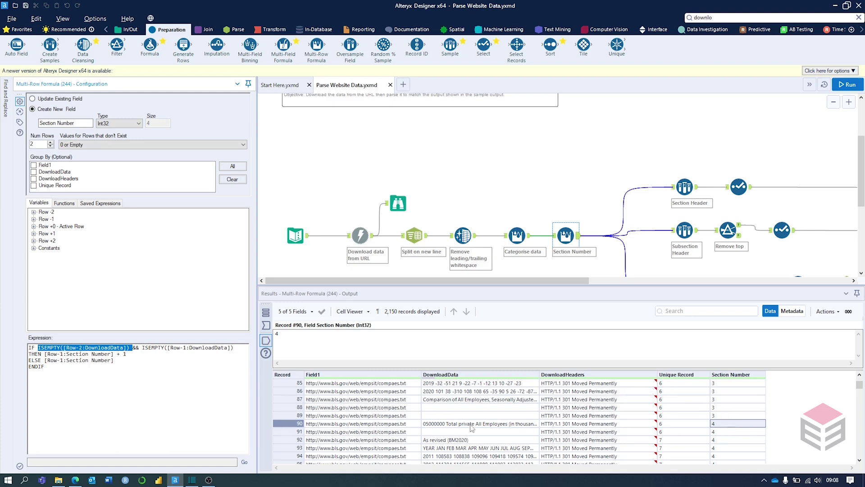
{"action": "left_click", "coordinate": [726, 415]}
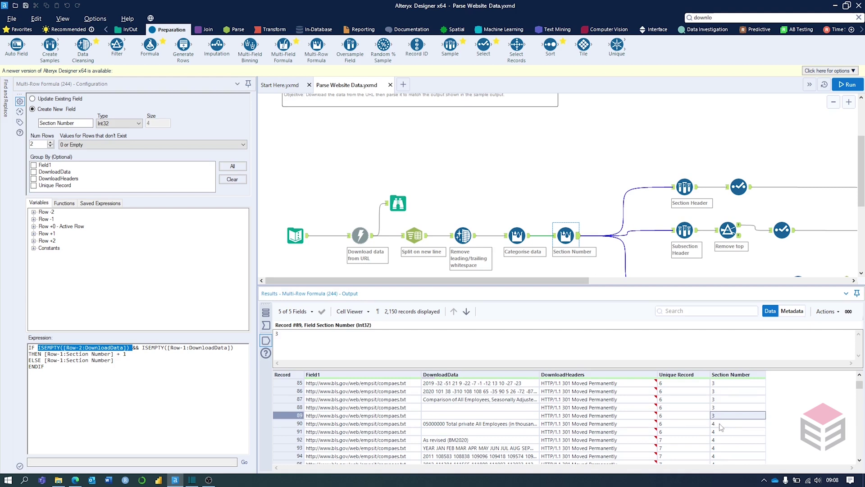
- Examine the "Section Header" Sample tool's first-N-rows setting grouped by Section Number, and compare its input with its output
{"action": "scroll", "coordinate": [681, 193], "scroll_direction": "down", "scroll_amount": 2}
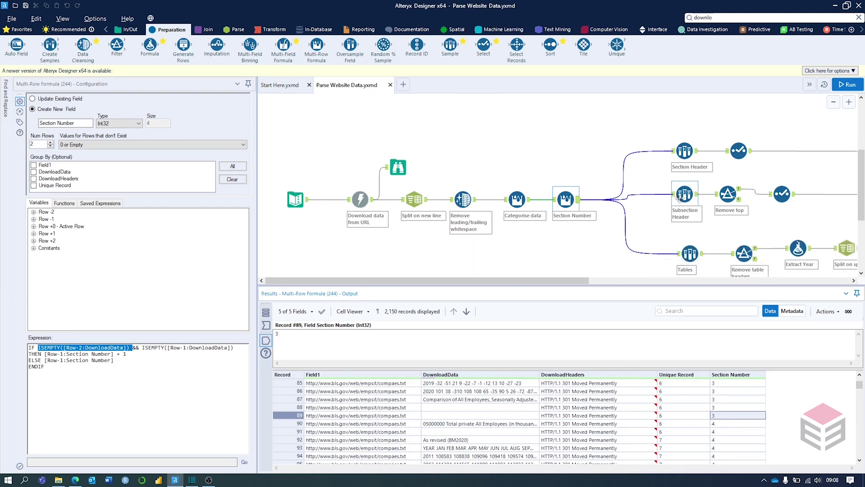
{"action": "left_click", "coordinate": [687, 149]}
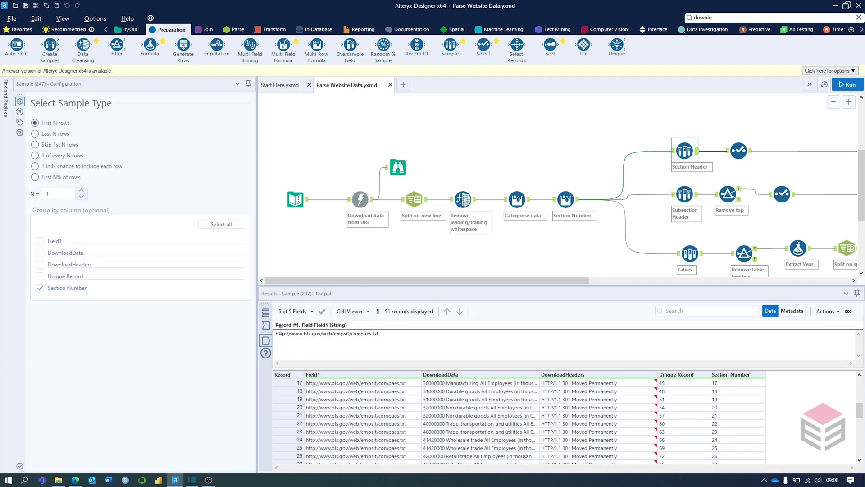
{"action": "left_click", "coordinate": [265, 340]}
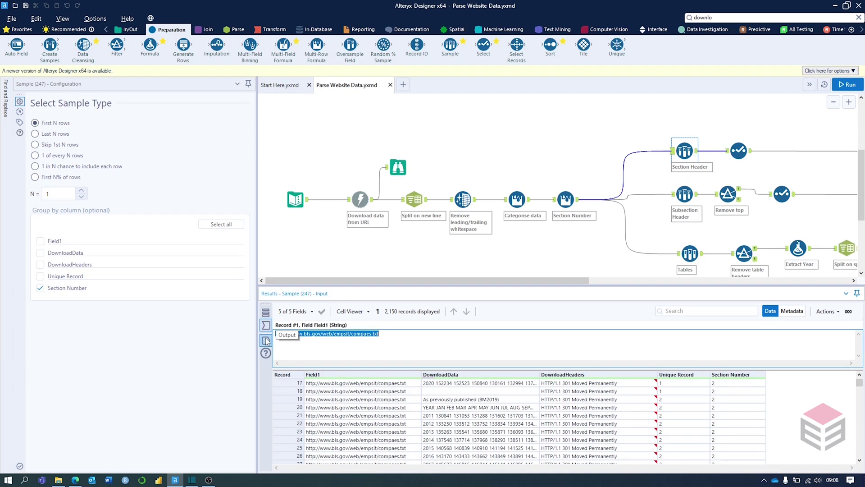
- Review the "Section Header" Sample tool's output from its first records through to the last record and back
{"action": "left_click", "coordinate": [266, 340]}
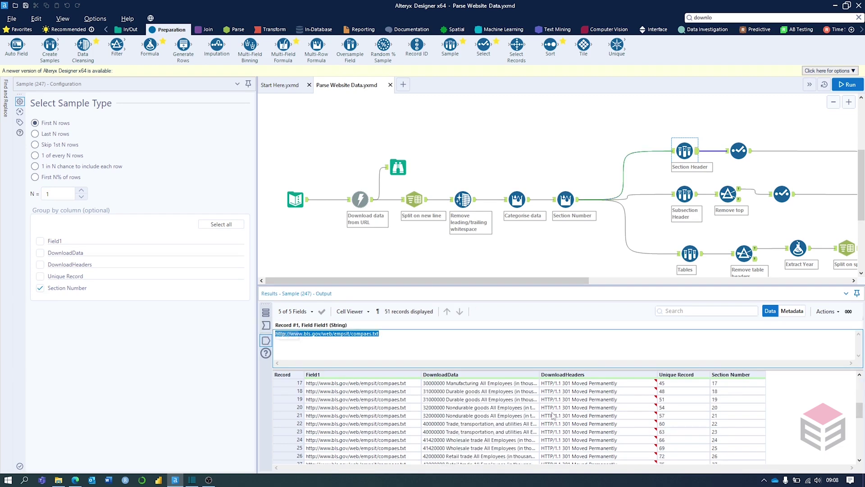
{"action": "scroll", "coordinate": [486, 410], "scroll_direction": "down", "scroll_amount": 8}
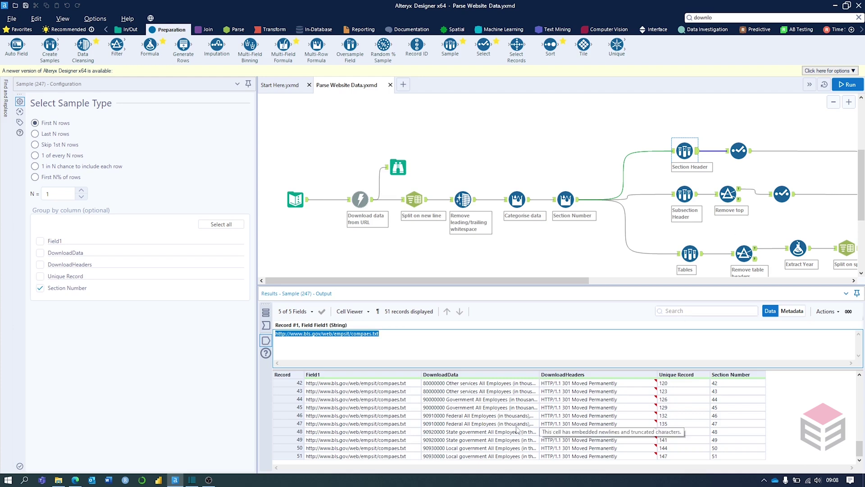
{"action": "scroll", "coordinate": [496, 442], "scroll_direction": "up", "scroll_amount": 4}
{"action": "scroll", "coordinate": [496, 432], "scroll_direction": "up", "scroll_amount": 10}
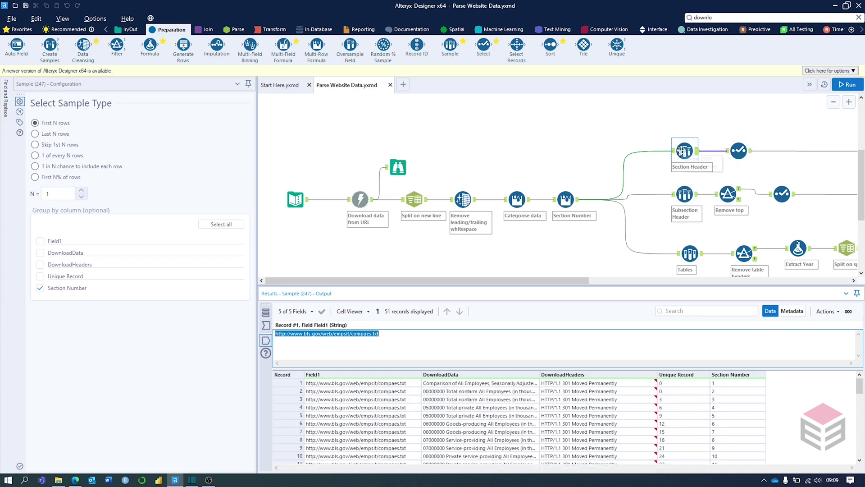
- Inspect the Select tool following "Section Header", including its Section Name rename, and trace its connection to the downstream joins
{"action": "left_click", "coordinate": [738, 152]}
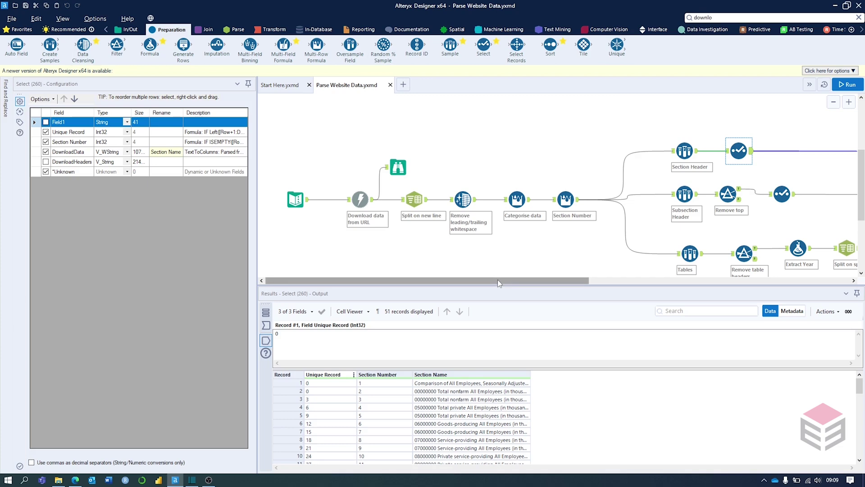
{"action": "left_click_drag", "start_coordinate": [498, 280], "coordinate": [635, 281]}
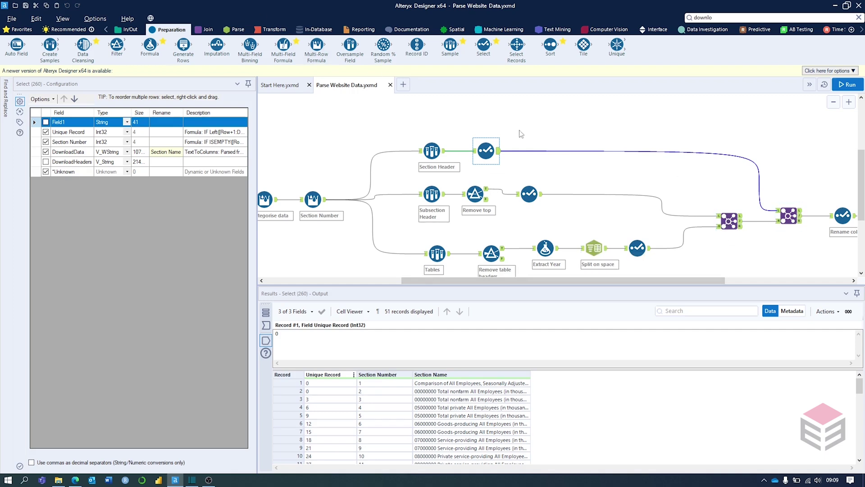
{"action": "left_click", "coordinate": [206, 29]}
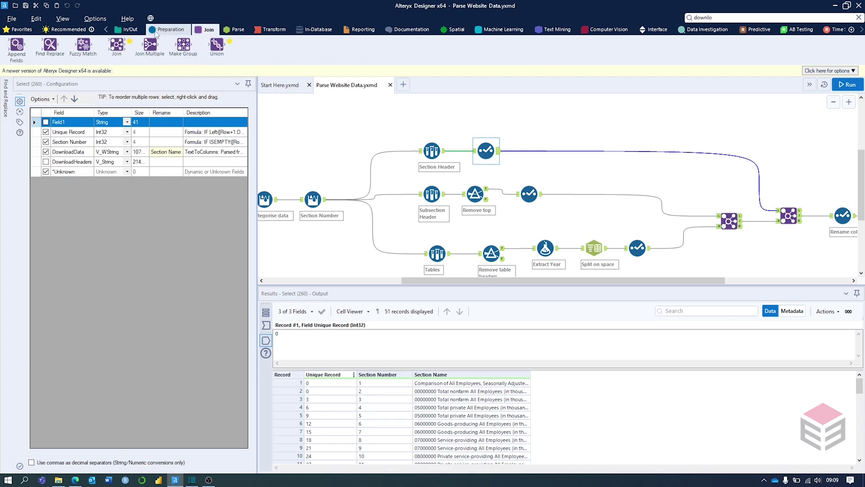
{"action": "left_click", "coordinate": [166, 30]}
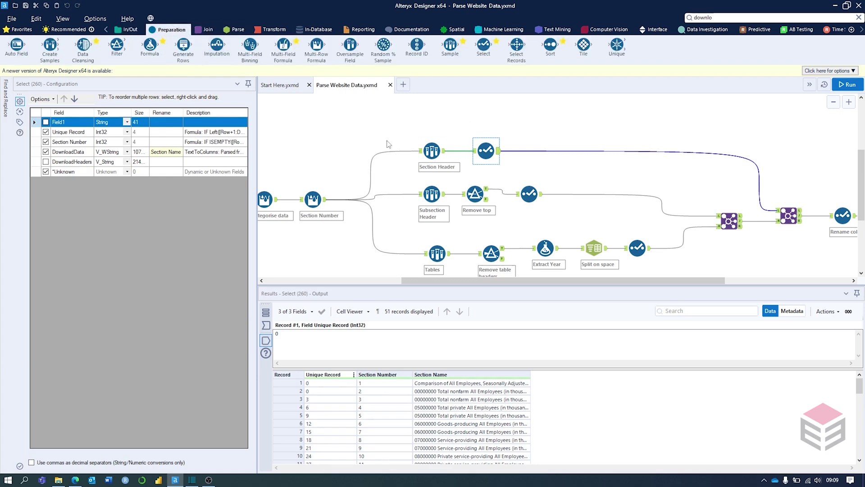
- Compare the "Subsection Header" Sample tool's grouping with "Section Header", and read the first DownloadData record of the "Subsection Header" output
{"action": "left_click", "coordinate": [432, 195]}
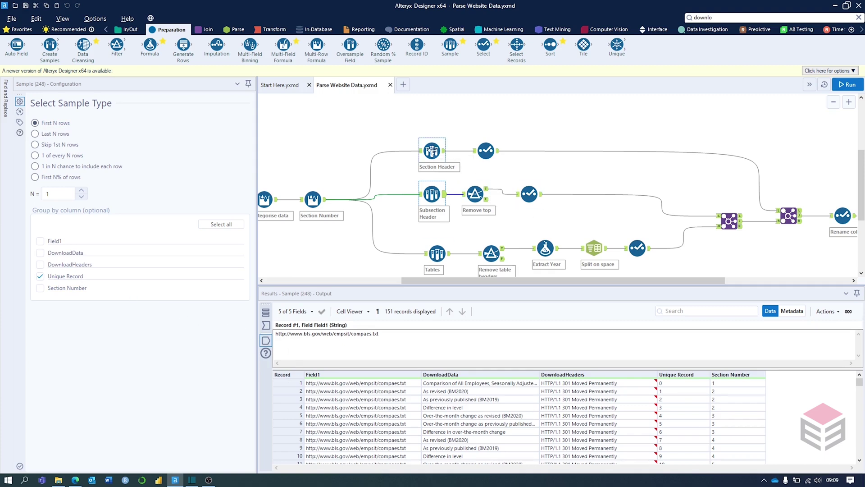
{"action": "left_click", "coordinate": [432, 151]}
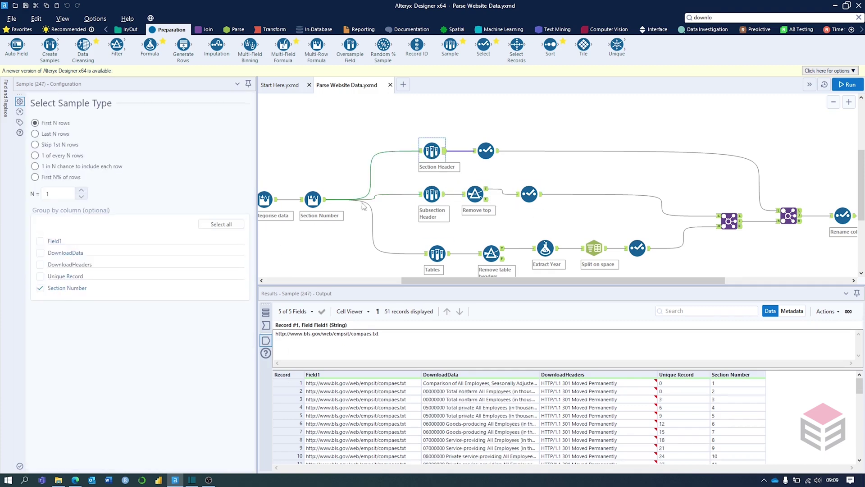
{"action": "left_click", "coordinate": [432, 154]}
{"action": "left_click", "coordinate": [432, 194]}
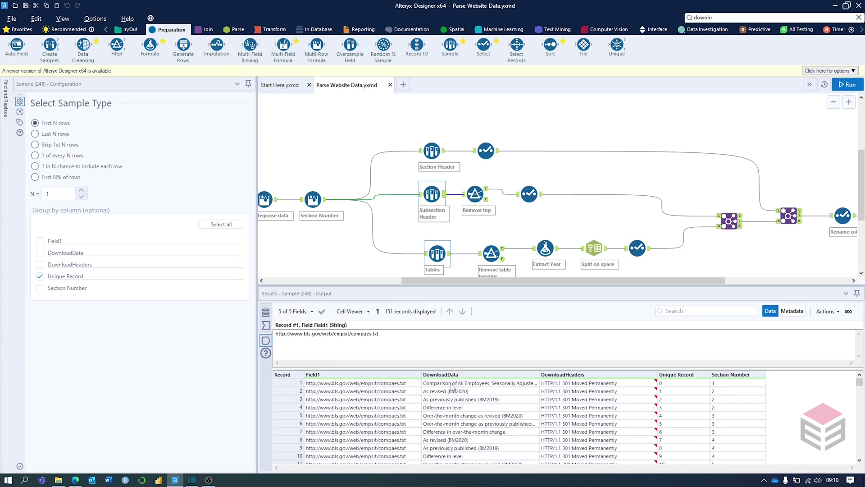
{"action": "left_click", "coordinate": [427, 384]}
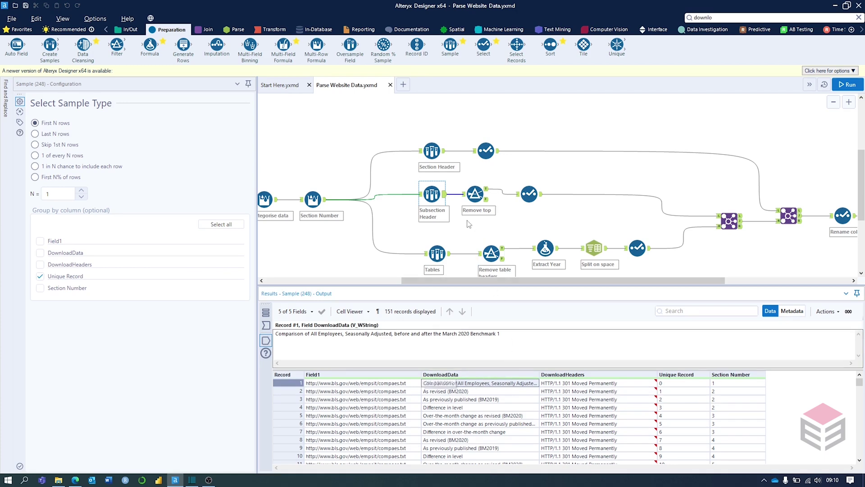
- Examine the "Remove top" filter on Unique Record against its upstream data, and the following Select tool's Table Name rename
{"action": "left_click", "coordinate": [475, 203]}
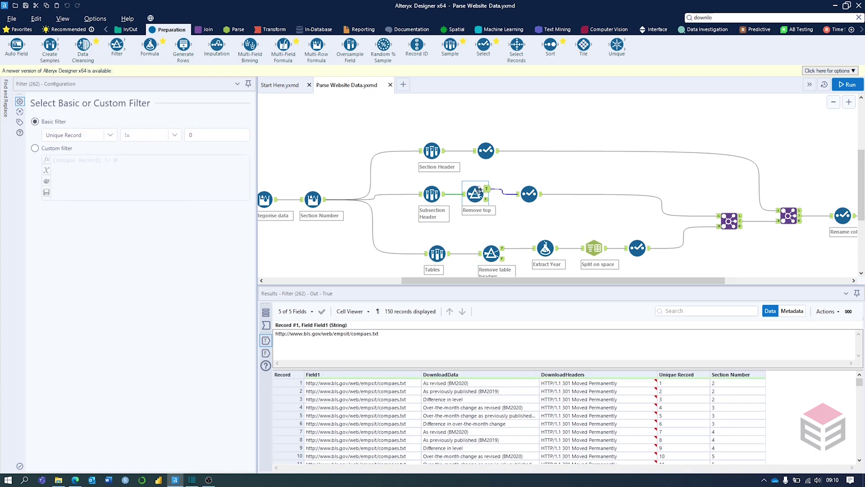
{"action": "left_click", "coordinate": [430, 194]}
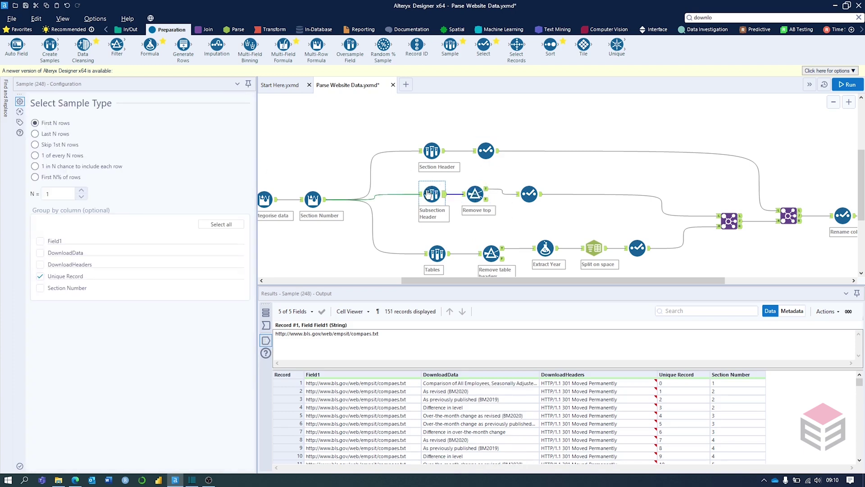
{"action": "left_click", "coordinate": [530, 195]}
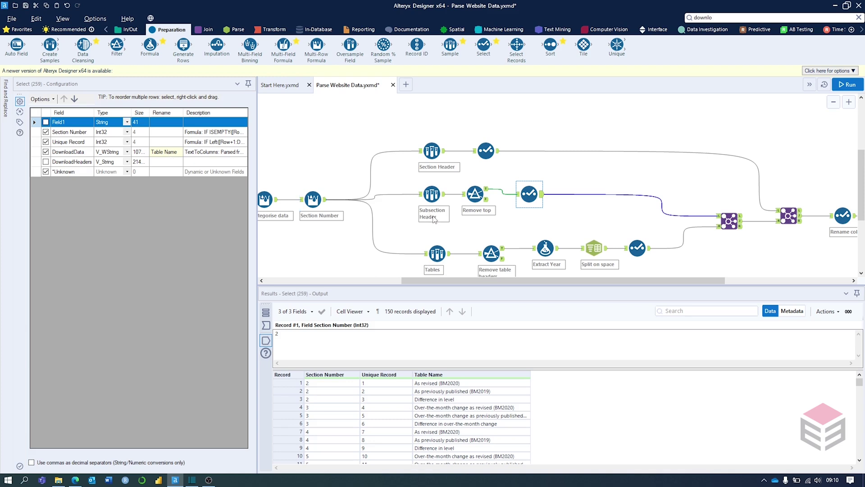
- Examine the "Tables" Sample tool's skip-first-rows setting grouped by Unique Record, and compare its first input and output records
{"action": "left_click", "coordinate": [436, 252]}
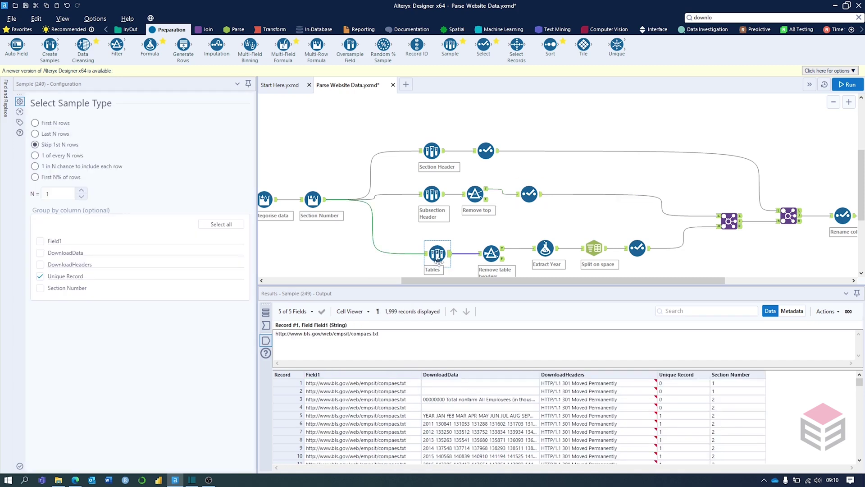
{"action": "left_click", "coordinate": [266, 325]}
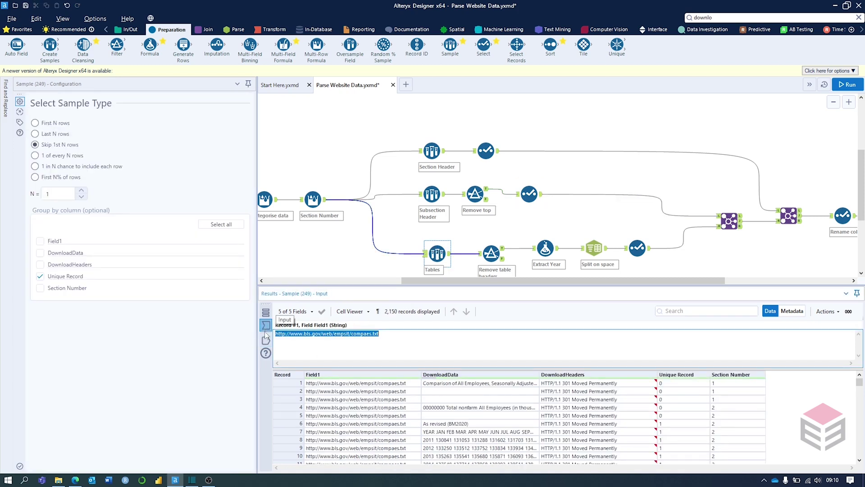
{"action": "left_click", "coordinate": [266, 340]}
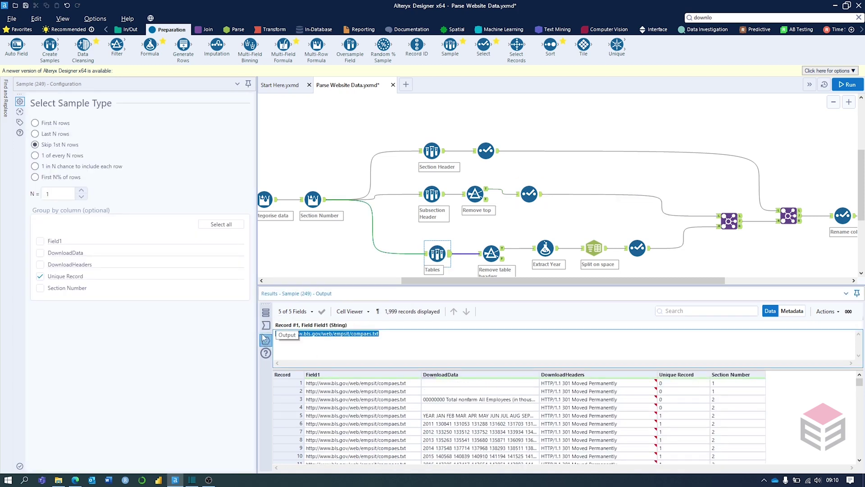
{"action": "left_click", "coordinate": [71, 194]}
- Compare later records in the "Tables" tool's input and output, checking the rows around the next section's headings
{"action": "left_click", "coordinate": [266, 325]}
{"action": "scroll", "coordinate": [472, 415], "scroll_direction": "down", "scroll_amount": 10}
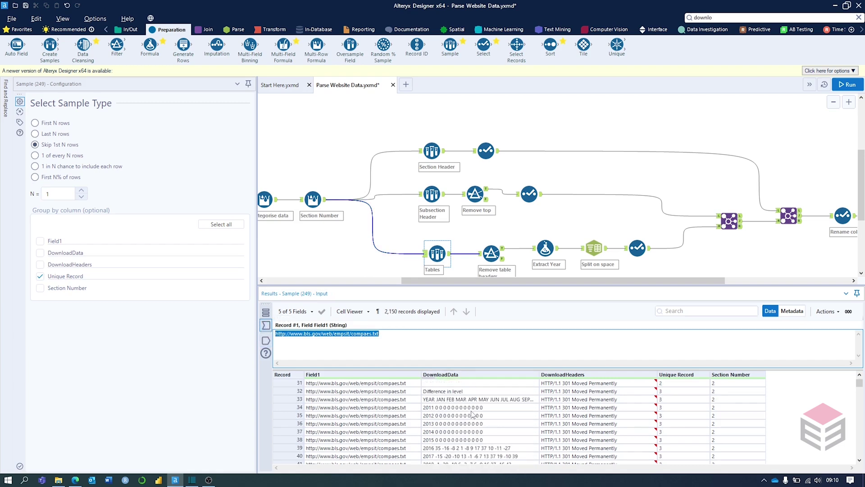
{"action": "left_click", "coordinate": [266, 340]}
{"action": "scroll", "coordinate": [479, 420], "scroll_direction": "down", "scroll_amount": 5}
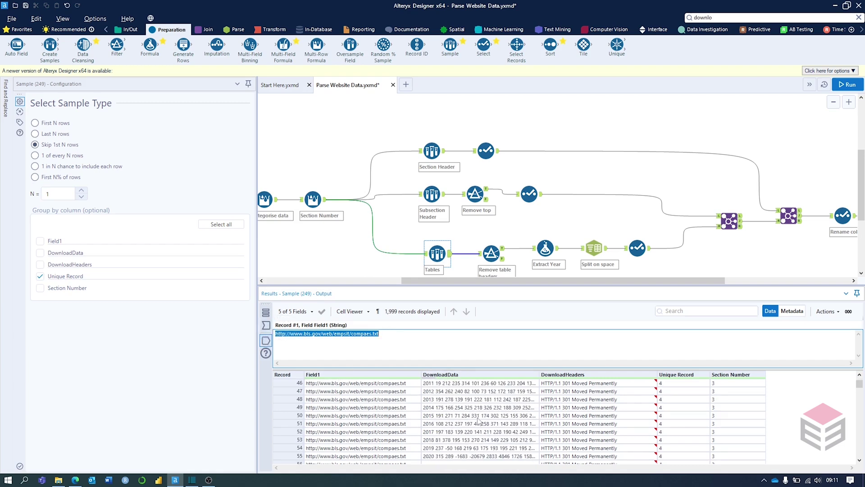
{"action": "scroll", "coordinate": [481, 420], "scroll_direction": "up", "scroll_amount": 3}
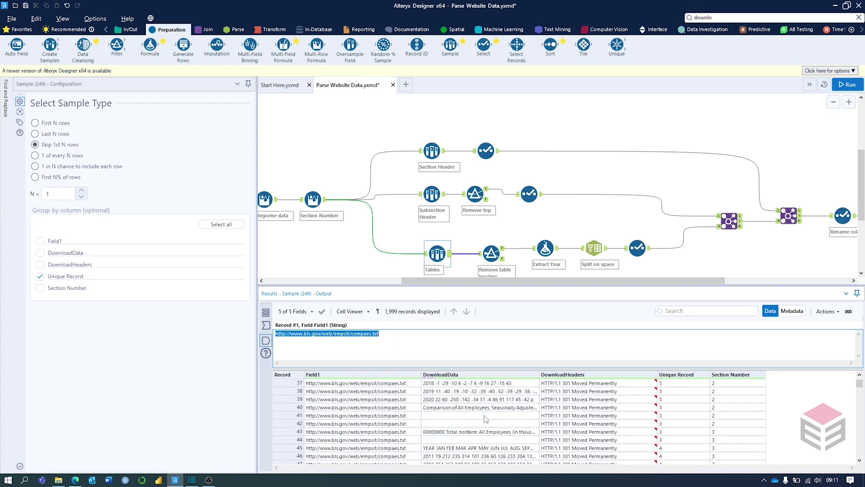
{"action": "scroll", "coordinate": [486, 420], "scroll_direction": "down", "scroll_amount": 1}
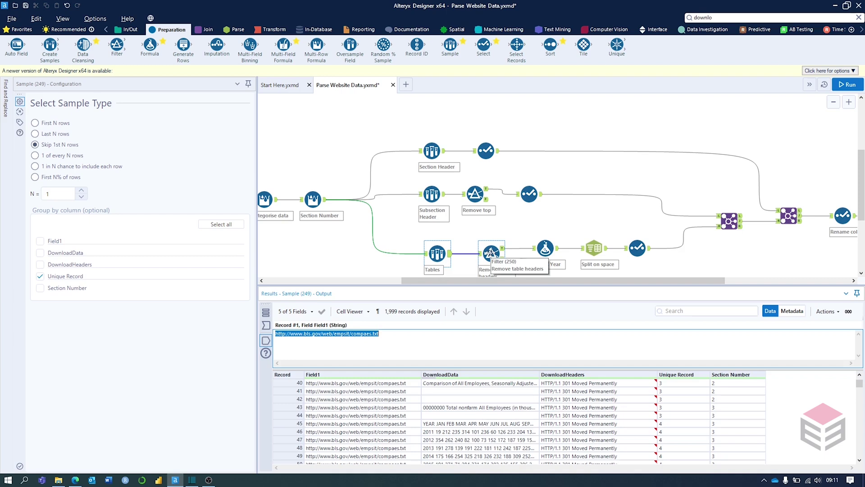
- Examine the "Remove table headers" filter's YEAR-row and ISEMPTY conditions, and read the "Comparison of All Employees" row in its input
{"action": "left_click", "coordinate": [492, 253]}
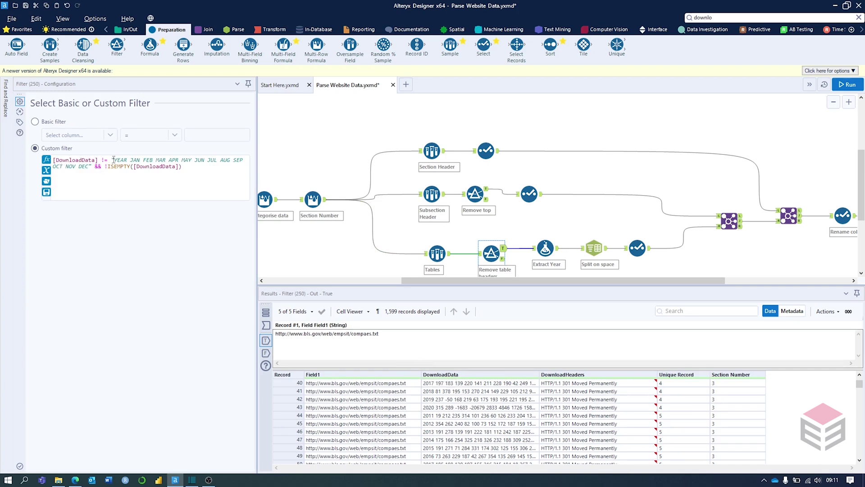
{"action": "left_click_drag", "start_coordinate": [110, 160], "coordinate": [182, 169]}
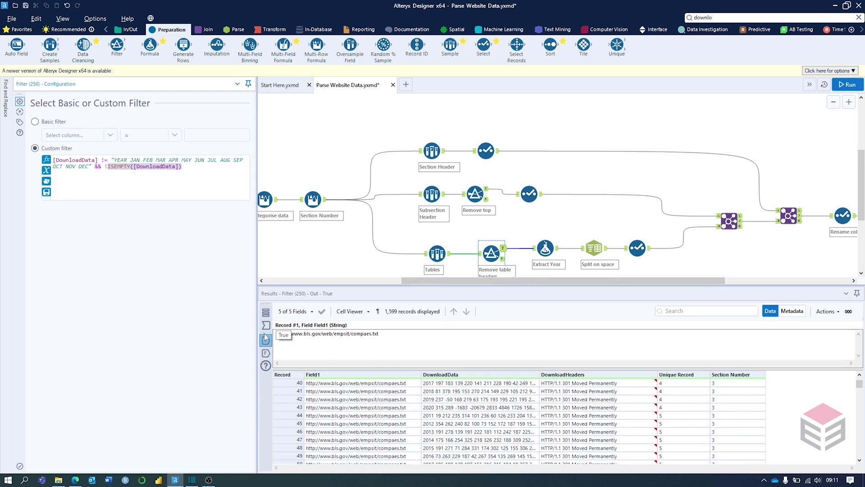
{"action": "left_click", "coordinate": [480, 253]}
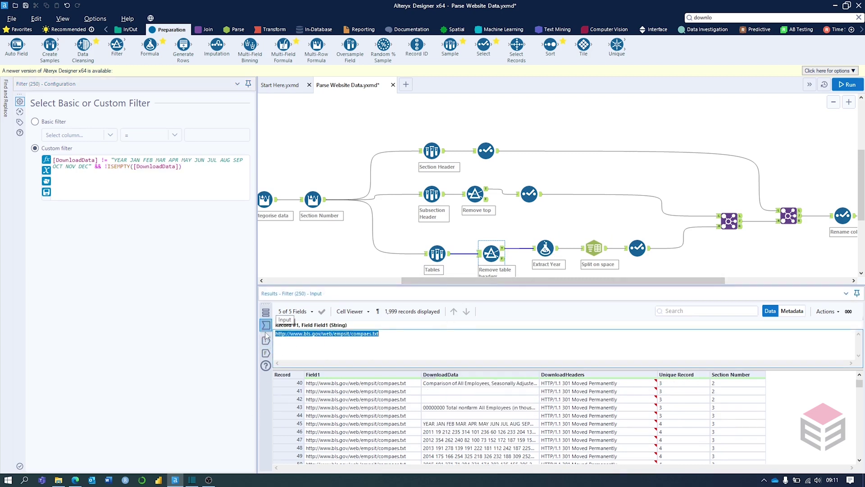
{"action": "left_click", "coordinate": [464, 385]}
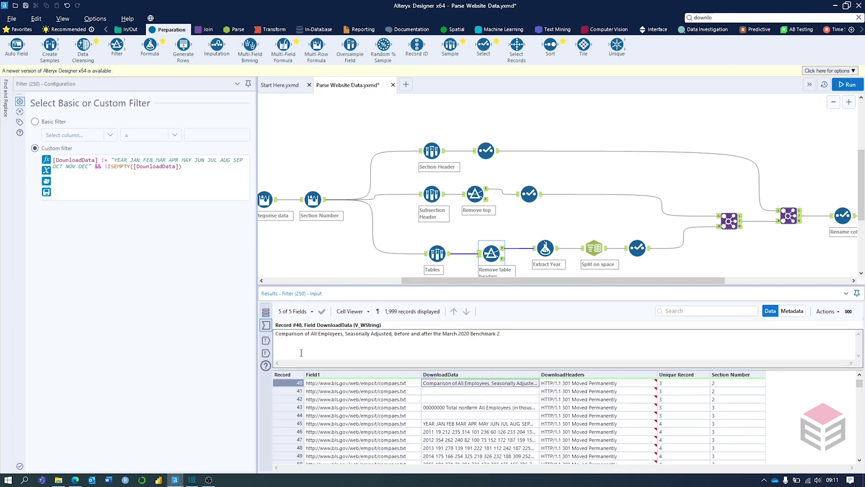
- Review the "Remove table headers" filter's True output, reading the "Comparison of All Employees" and "Total nonfarm" rows among the yearly data
{"action": "left_click", "coordinate": [266, 340]}
{"action": "scroll", "coordinate": [451, 401], "scroll_direction": "up", "scroll_amount": 13}
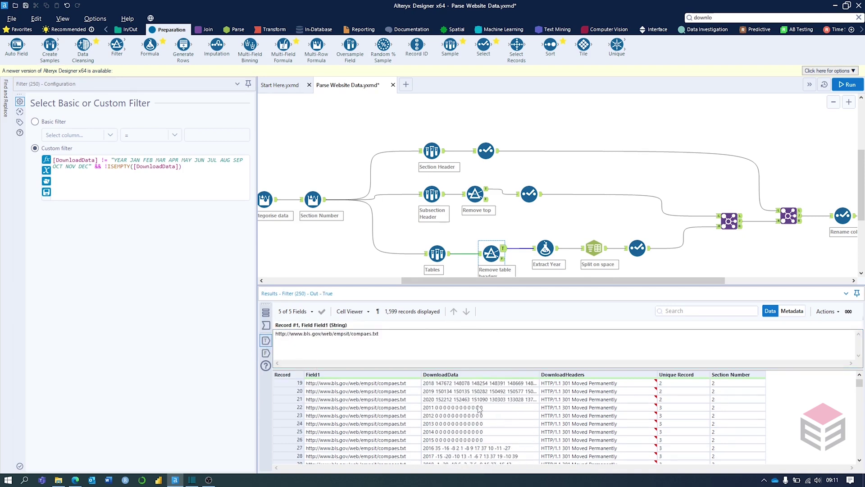
{"action": "scroll", "coordinate": [485, 408], "scroll_direction": "down", "scroll_amount": 8}
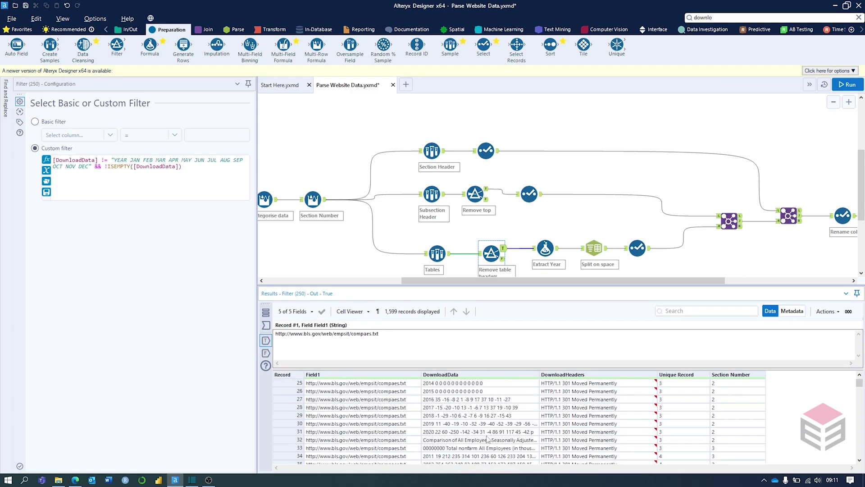
{"action": "left_click", "coordinate": [487, 440]}
{"action": "left_click", "coordinate": [487, 449]}
{"action": "scroll", "coordinate": [477, 422], "scroll_direction": "down", "scroll_amount": 2}
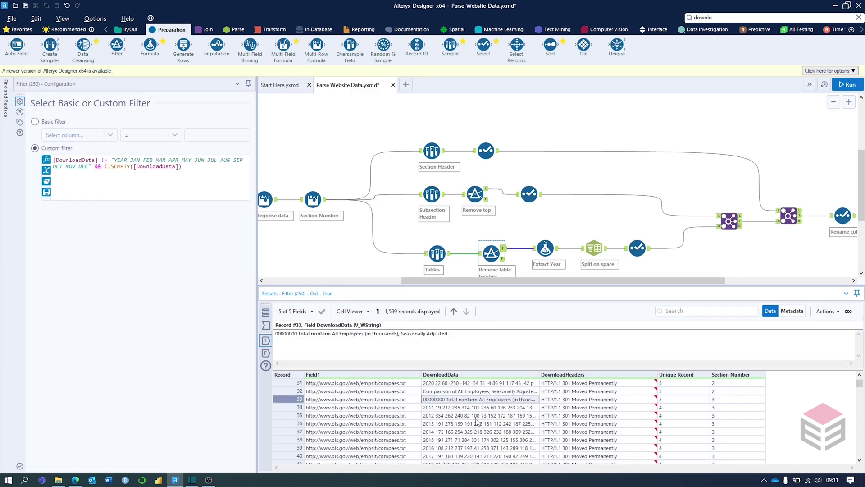
{"action": "scroll", "coordinate": [479, 421], "scroll_direction": "down", "scroll_amount": 5}
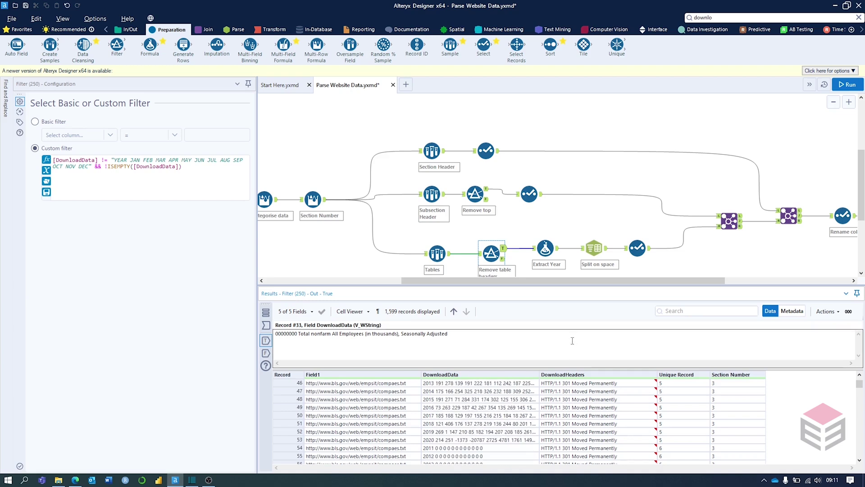
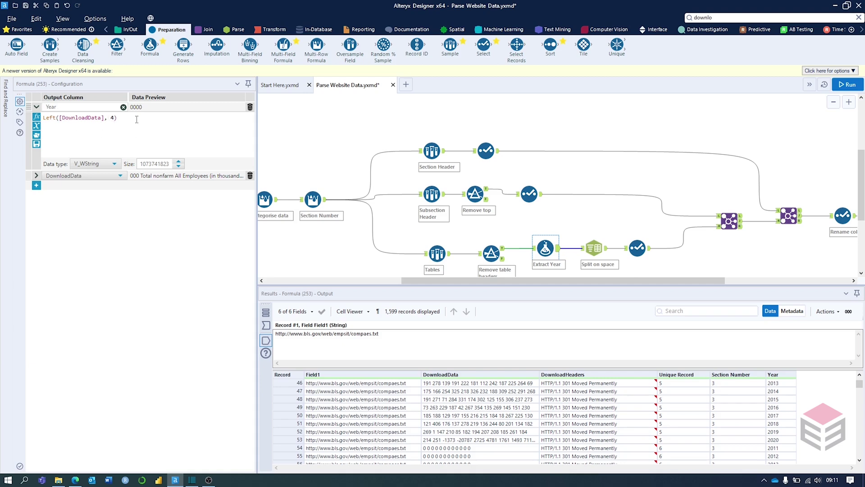
- Examine the "Extract Year" formula's DownloadData Substring expression, and compare the tool's output with the 2017 and 2018 input rows
{"action": "left_click", "coordinate": [36, 175]}
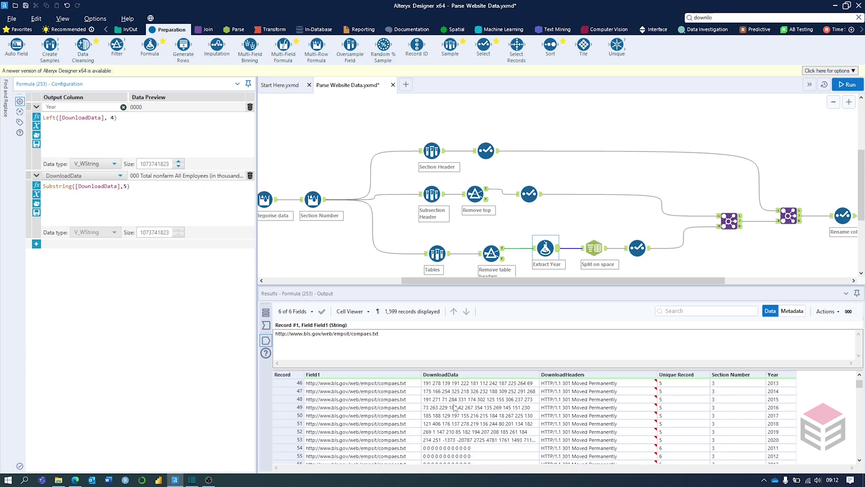
{"action": "scroll", "coordinate": [455, 405], "scroll_direction": "up", "scroll_amount": 2}
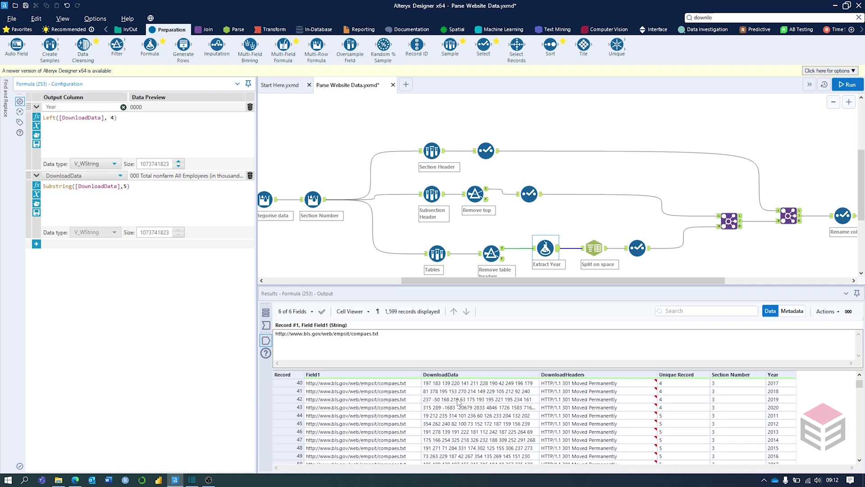
{"action": "left_click", "coordinate": [266, 324]}
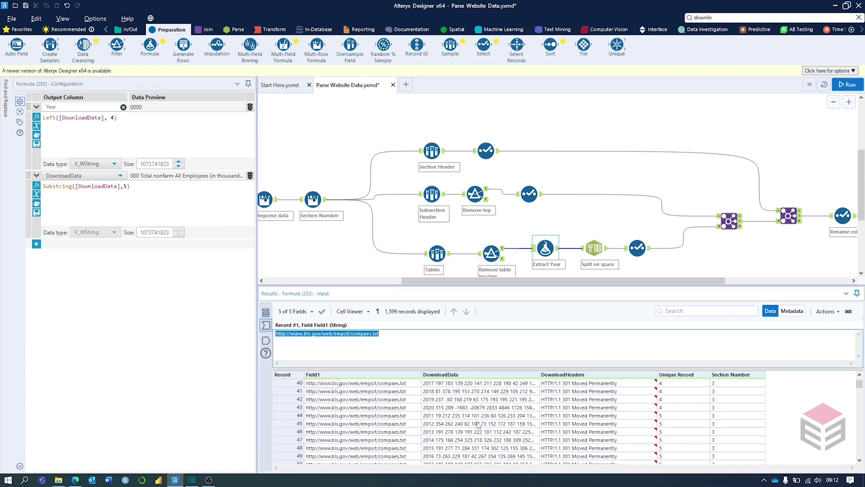
{"action": "left_click_drag", "start_coordinate": [429, 390], "coordinate": [431, 384]}
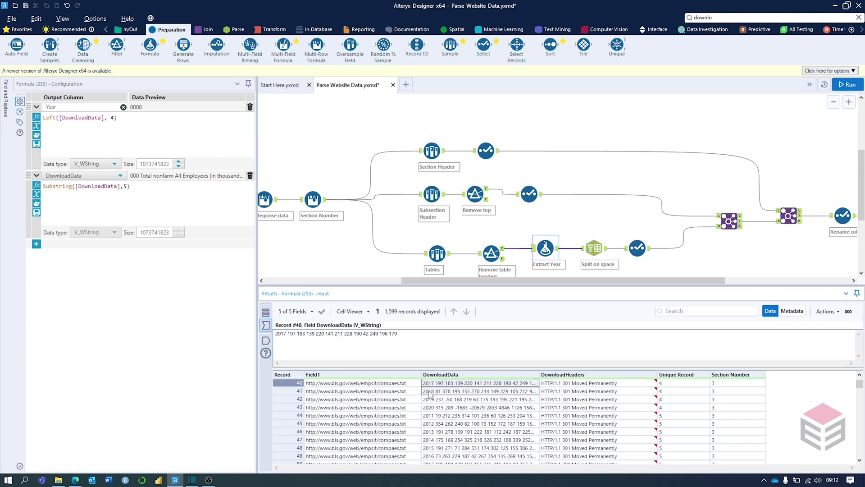
{"action": "left_click", "coordinate": [431, 393]}
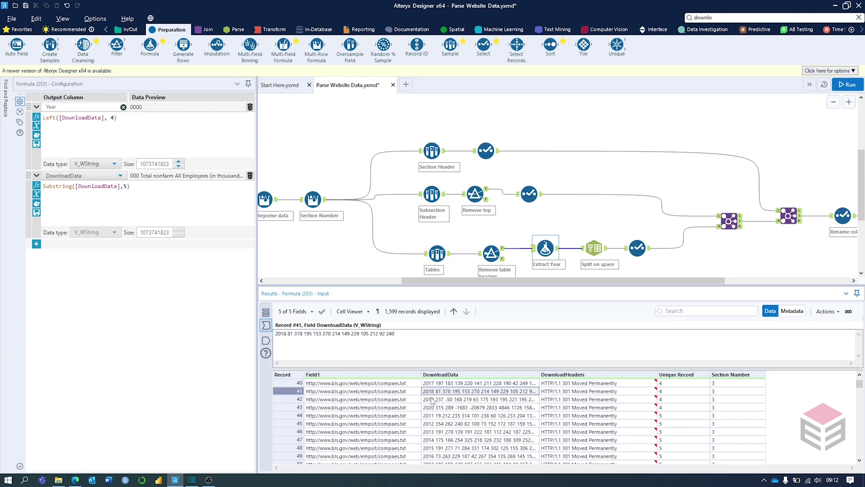
- Read the 2019 row in the "Extract Year" formula's input and compare it with the tool's output and Year column
{"action": "left_click", "coordinate": [432, 400]}
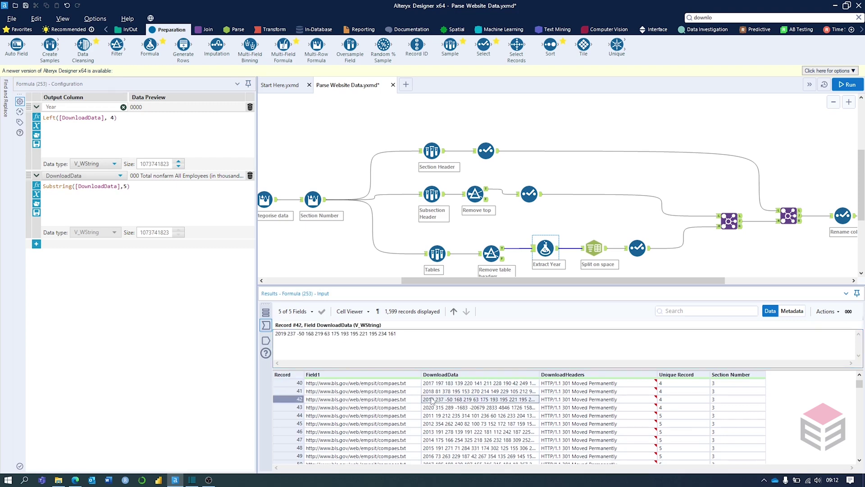
{"action": "left_click", "coordinate": [266, 340]}
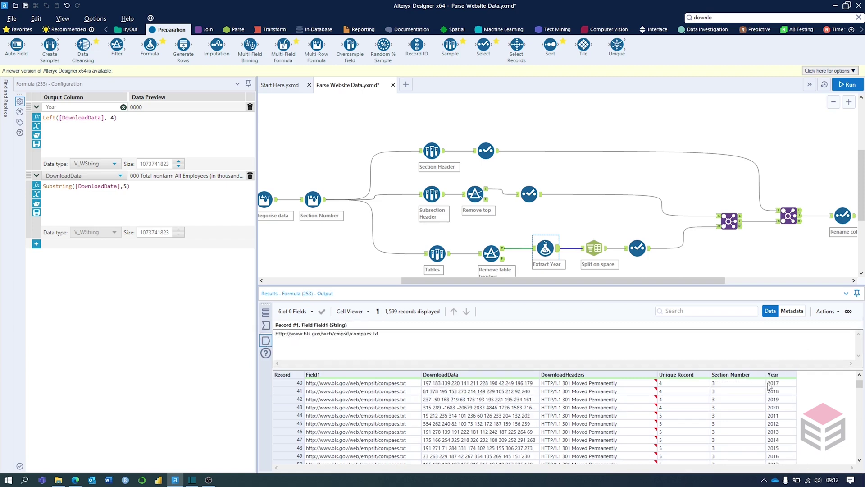
- Examine the "Split on space" tool's delimiter, column count and output root name, and review the month columns in its output
{"action": "left_click", "coordinate": [603, 251]}
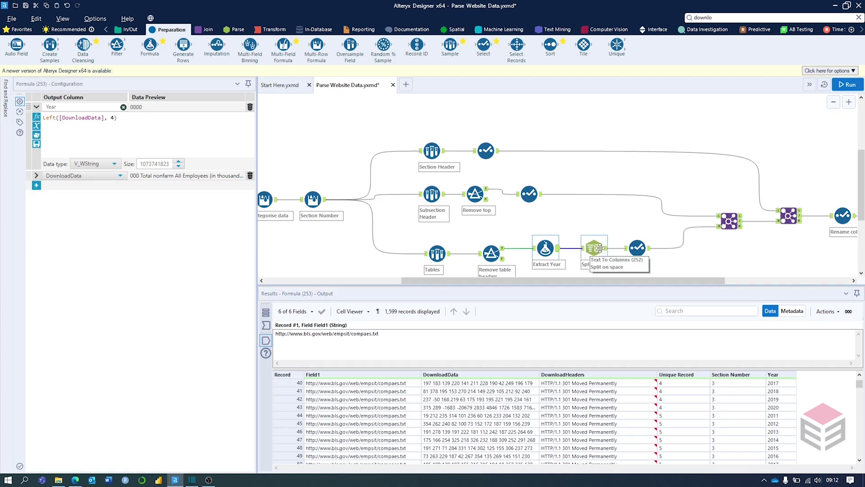
{"action": "left_click", "coordinate": [598, 248]}
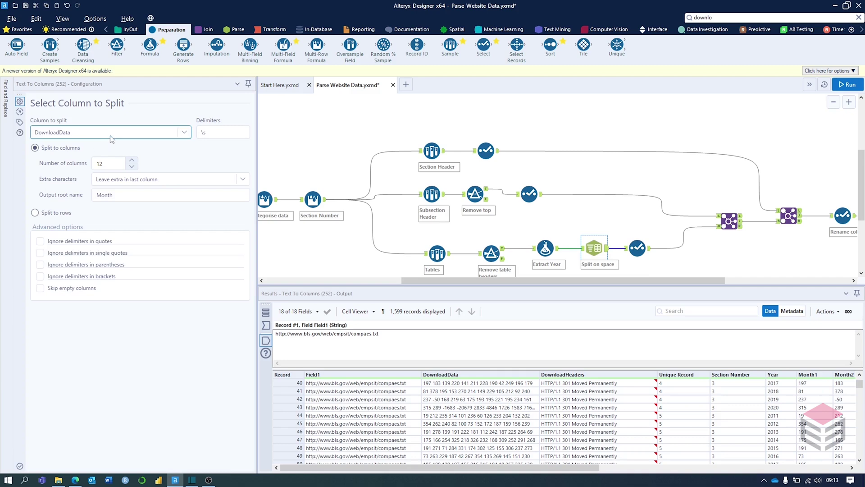
{"action": "left_click", "coordinate": [220, 133]}
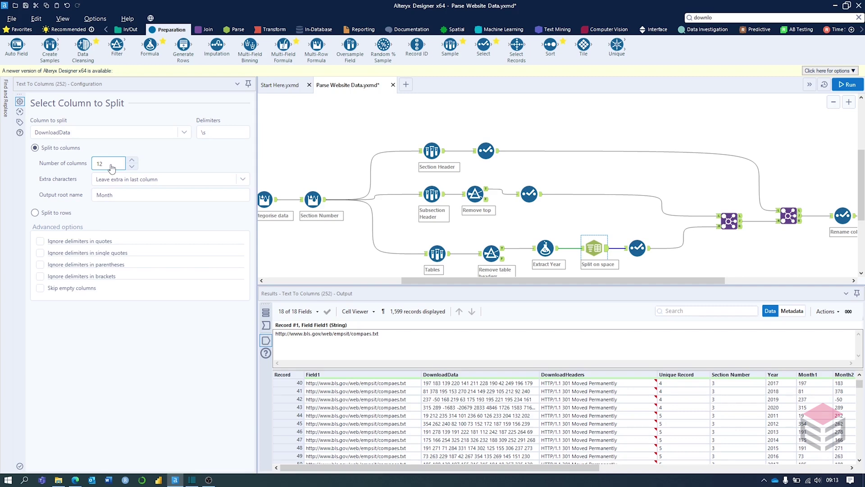
{"action": "double_click", "coordinate": [124, 194]}
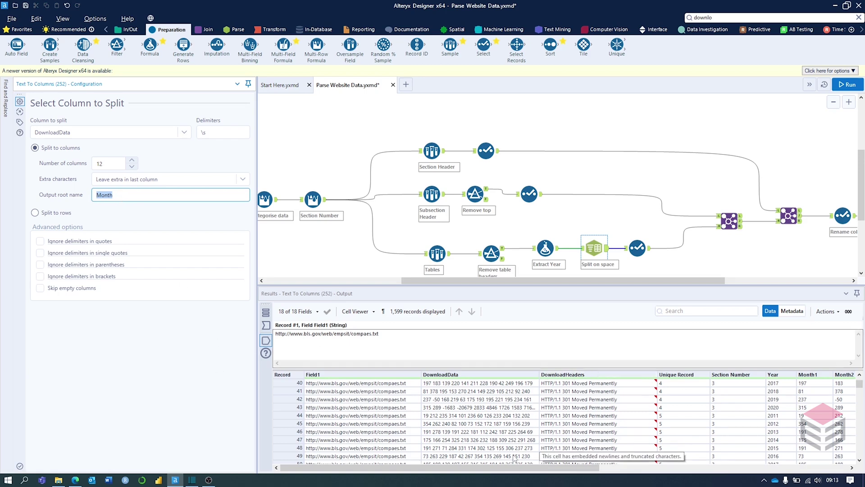
{"action": "left_click_drag", "start_coordinate": [474, 469], "coordinate": [721, 481]}
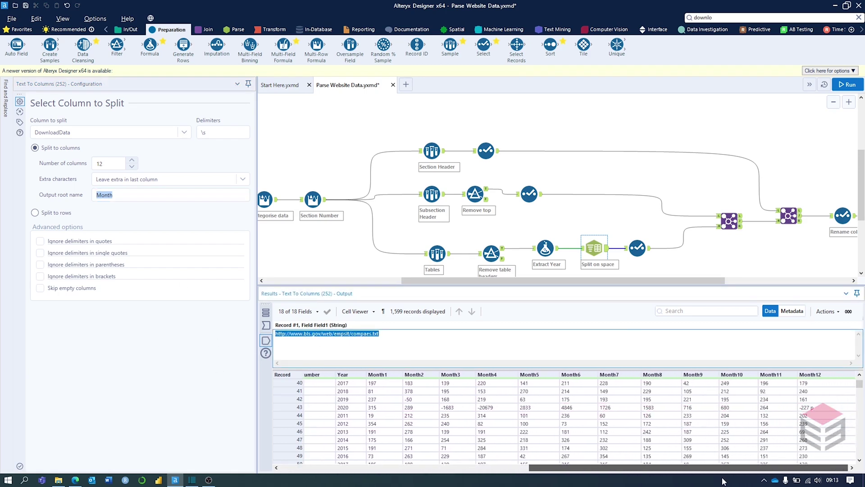
- Review the month field renames in the Select tool after "Split on space", and select all tools in the three parsing branches
{"action": "left_click", "coordinate": [636, 247]}
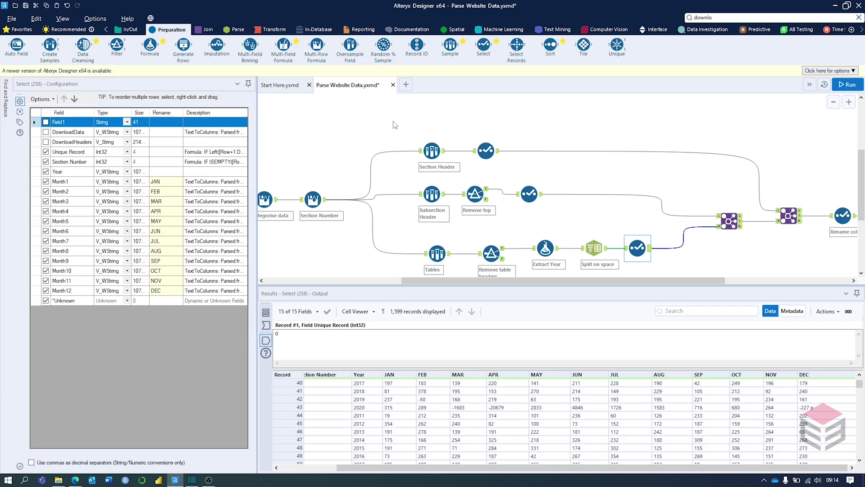
{"action": "left_click_drag", "start_coordinate": [396, 121], "coordinate": [667, 275]}
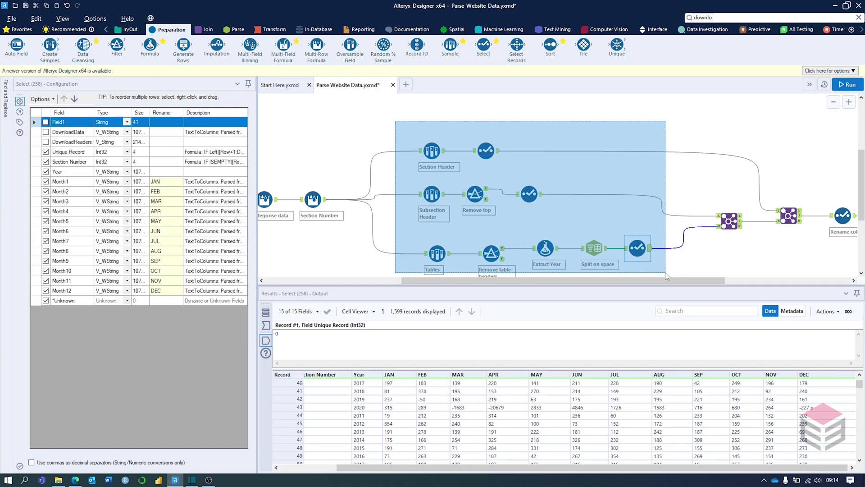
{"action": "left_click_drag", "start_coordinate": [667, 276], "coordinate": [665, 272]}
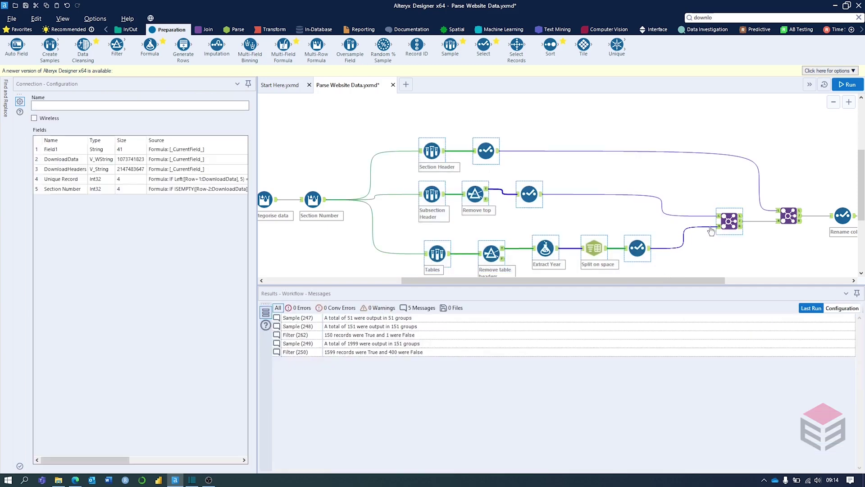
- Examine the two Join tools' matching fields on Unique Record and Section Number, and review the section, table and monthly columns they output
{"action": "left_click", "coordinate": [729, 220]}
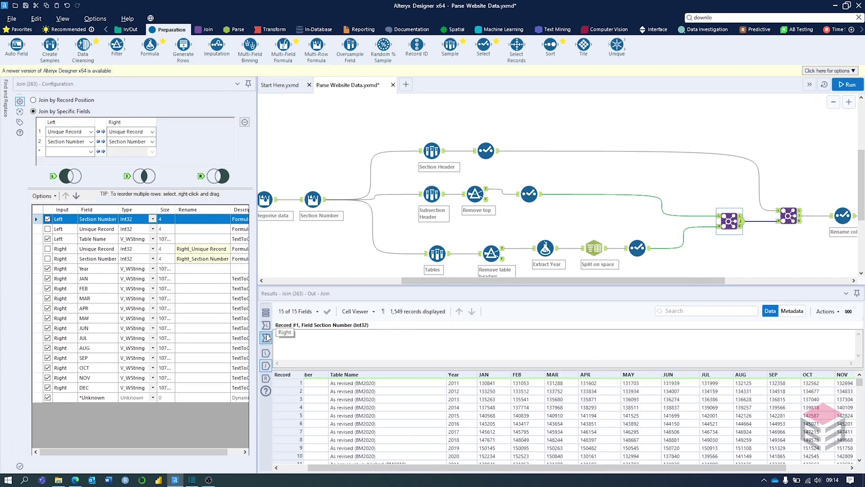
{"action": "left_click_drag", "start_coordinate": [377, 471], "coordinate": [541, 464]}
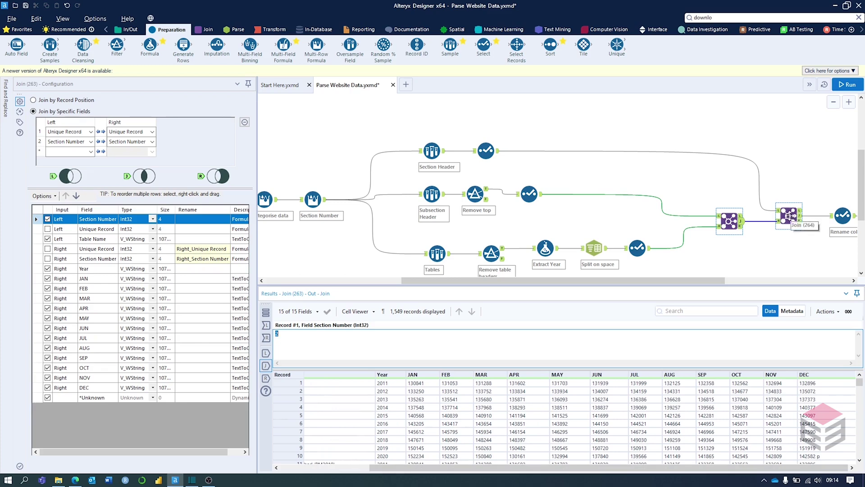
{"action": "left_click", "coordinate": [789, 215]}
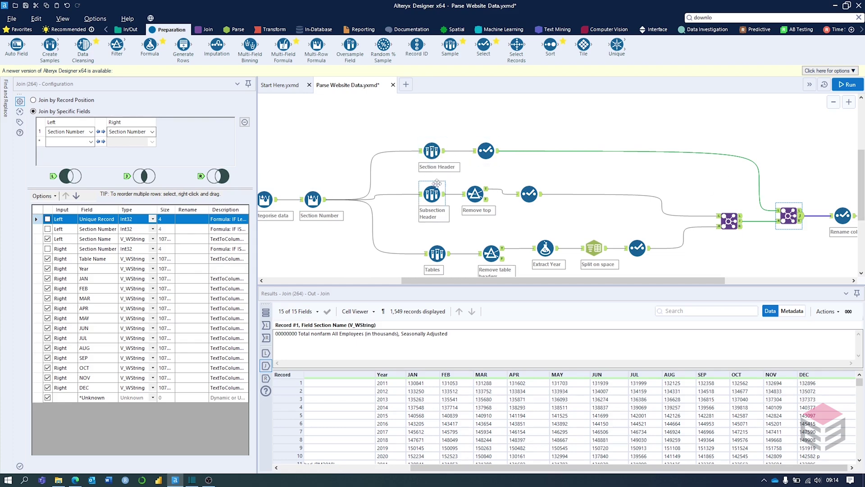
{"action": "left_click_drag", "start_coordinate": [491, 467], "coordinate": [341, 469]}
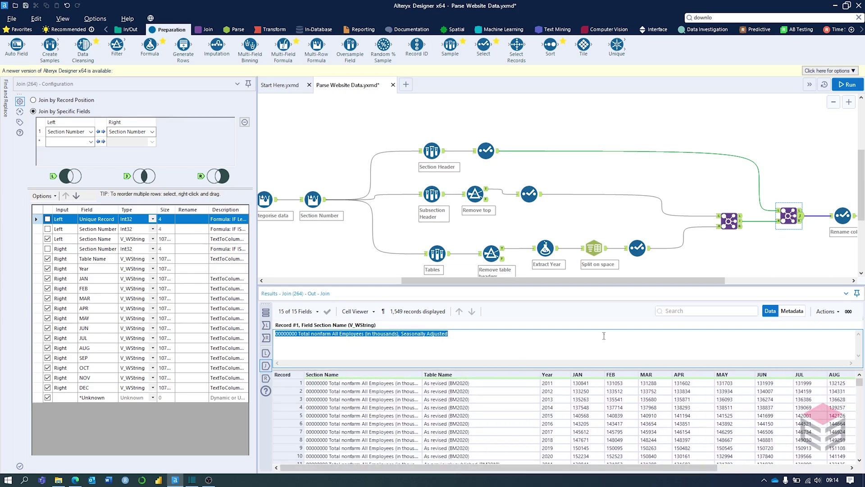
- Examine the "Rename columns" tool's Employment Category and Category renames, and read the first record's Employment Category value
{"action": "left_click_drag", "start_coordinate": [606, 281], "coordinate": [720, 283]}
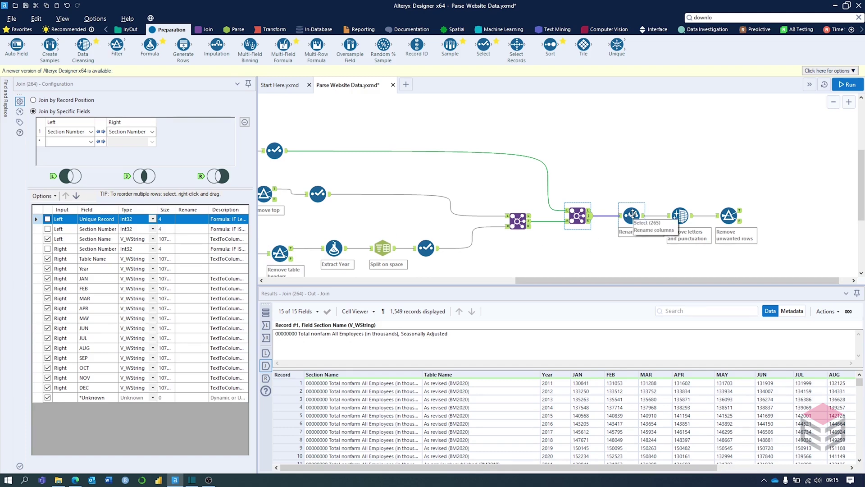
{"action": "left_click", "coordinate": [632, 214]}
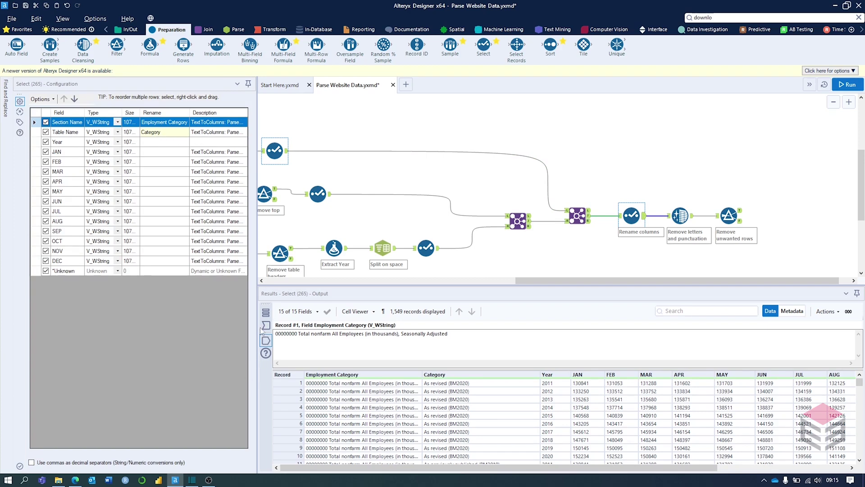
{"action": "triple_click", "coordinate": [276, 334]}
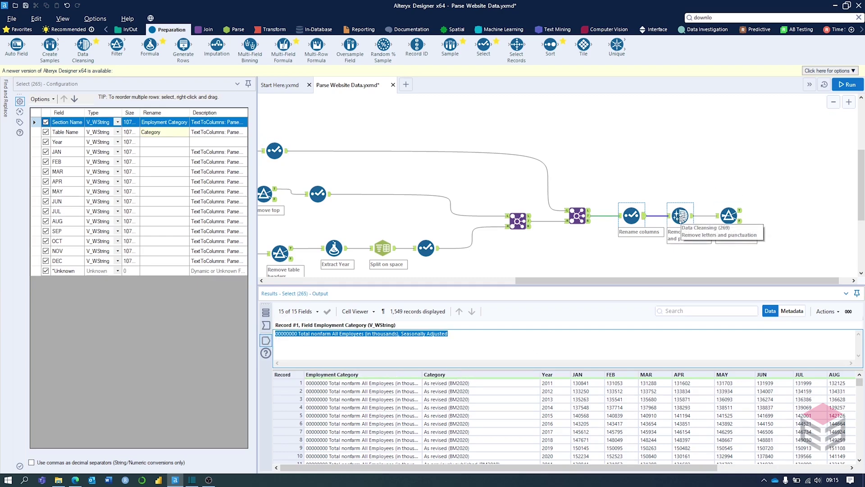
- Examine the "Remove letters and punctuation" tool's selected fields and unwanted-character options, and review its cleansed output records
{"action": "left_click", "coordinate": [680, 216]}
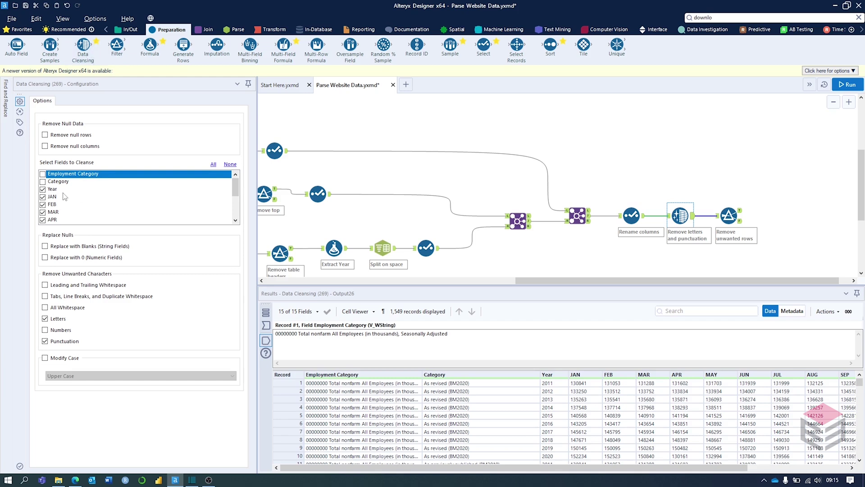
{"action": "scroll", "coordinate": [62, 199], "scroll_direction": "down", "scroll_amount": 3}
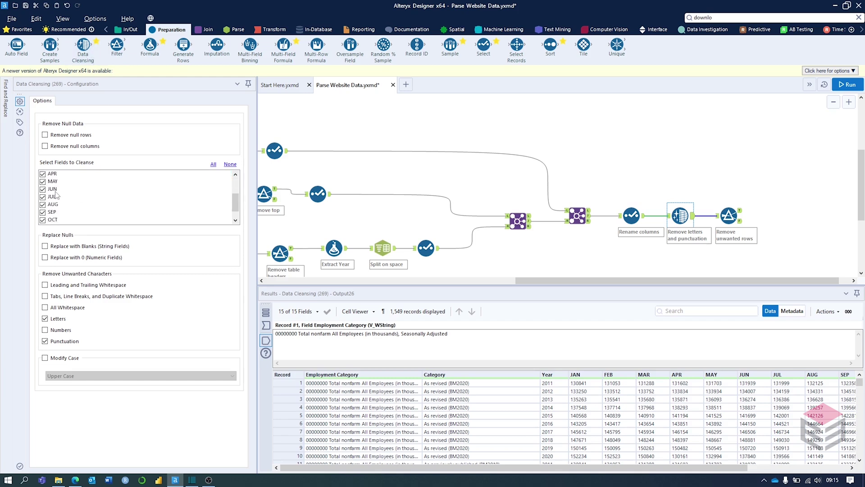
{"action": "scroll", "coordinate": [57, 197], "scroll_direction": "up", "scroll_amount": 3}
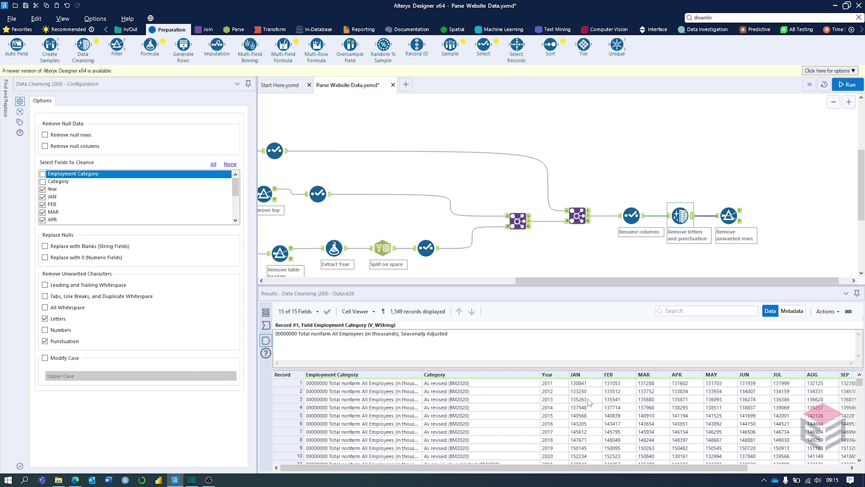
{"action": "scroll", "coordinate": [592, 405], "scroll_direction": "down", "scroll_amount": 2}
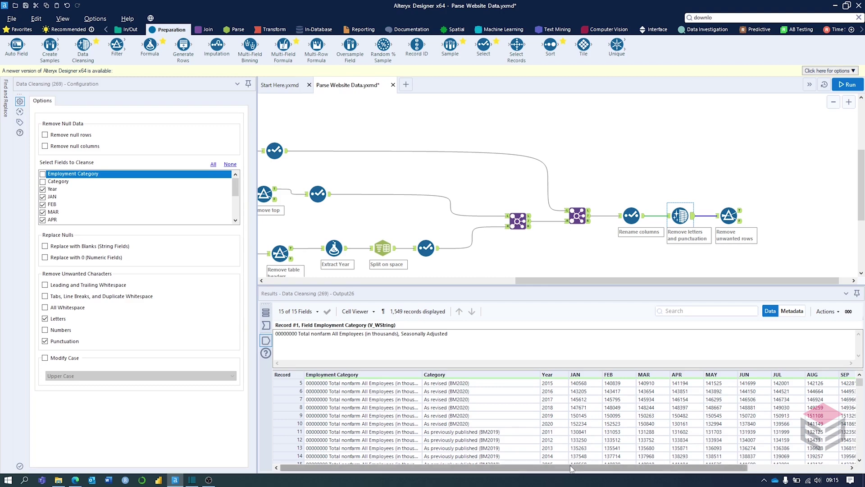
- Examine the "Remove unwanted rows" filter's ISEMPTY conditions on Year, JAN and FEB, and review its True output through DEC
{"action": "left_click", "coordinate": [729, 216]}
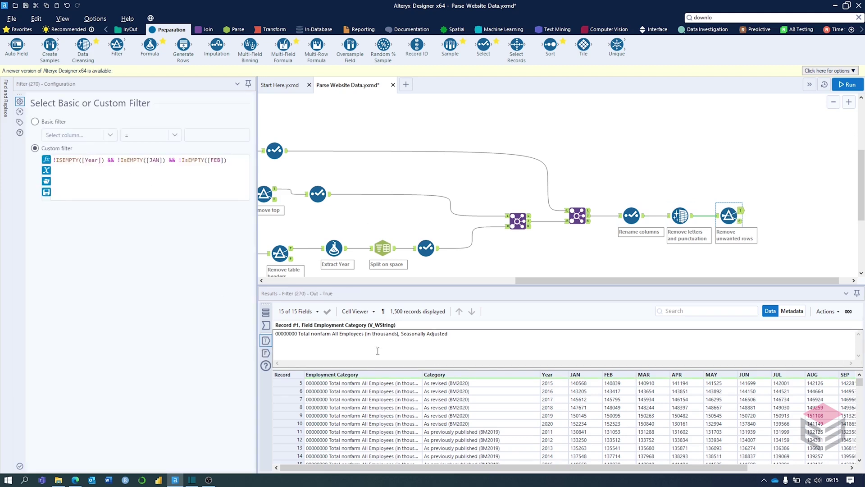
{"action": "scroll", "coordinate": [624, 430], "scroll_direction": "down", "scroll_amount": 3}
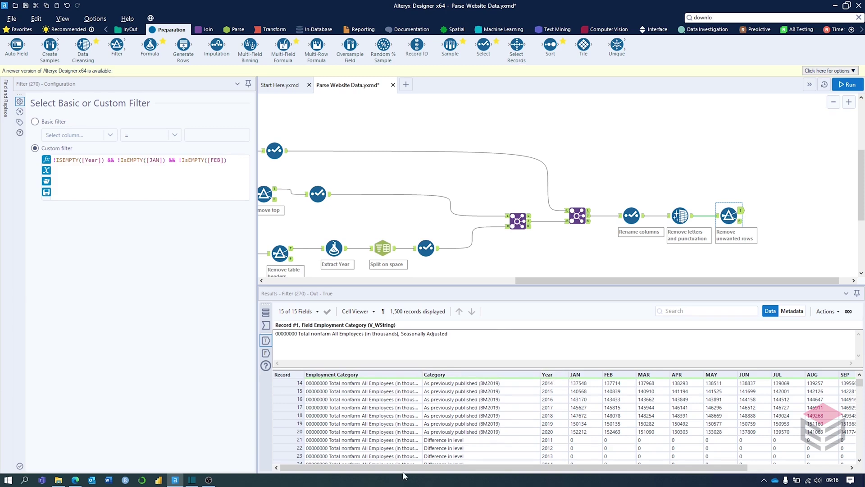
{"action": "left_click_drag", "start_coordinate": [404, 472], "coordinate": [503, 473]}
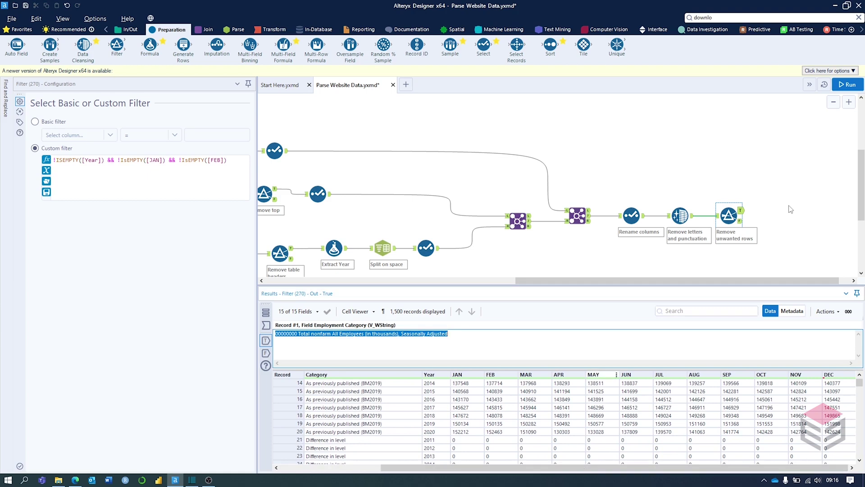